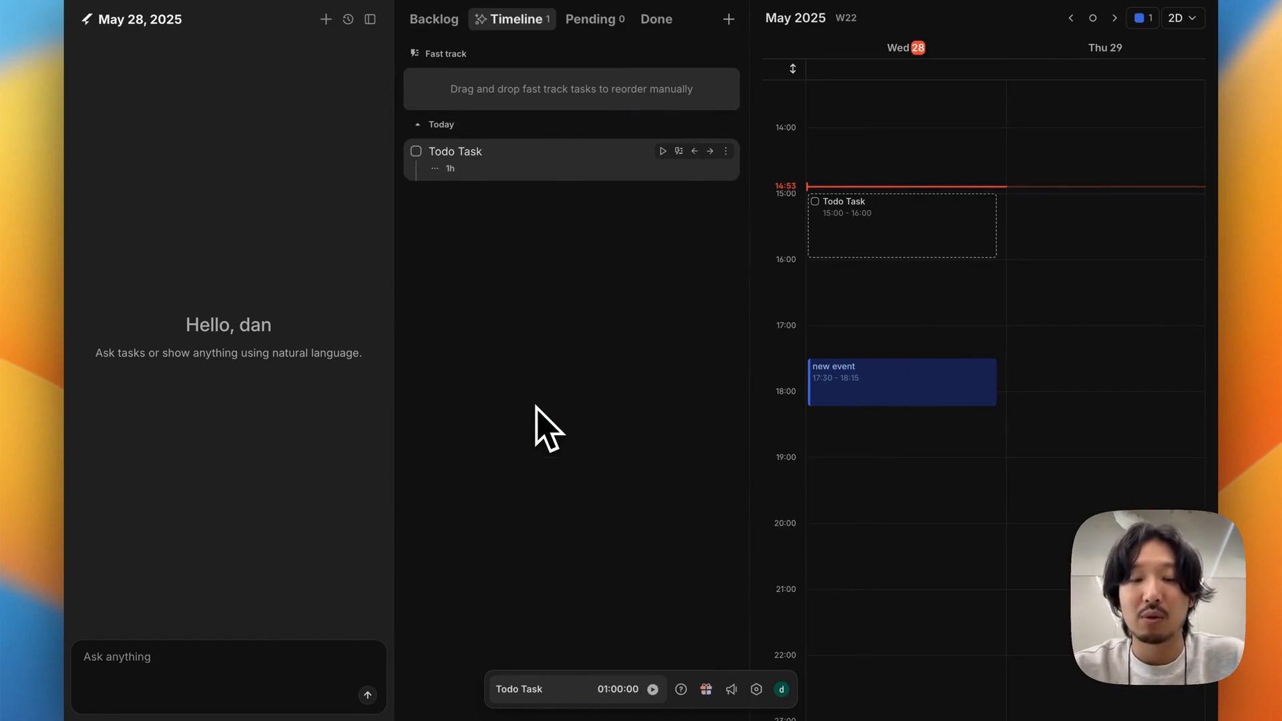
Step: Toggle the calendar panel, and collapse both the AI chat and calendar so only the task timeline is shown
key("]")
key("]")
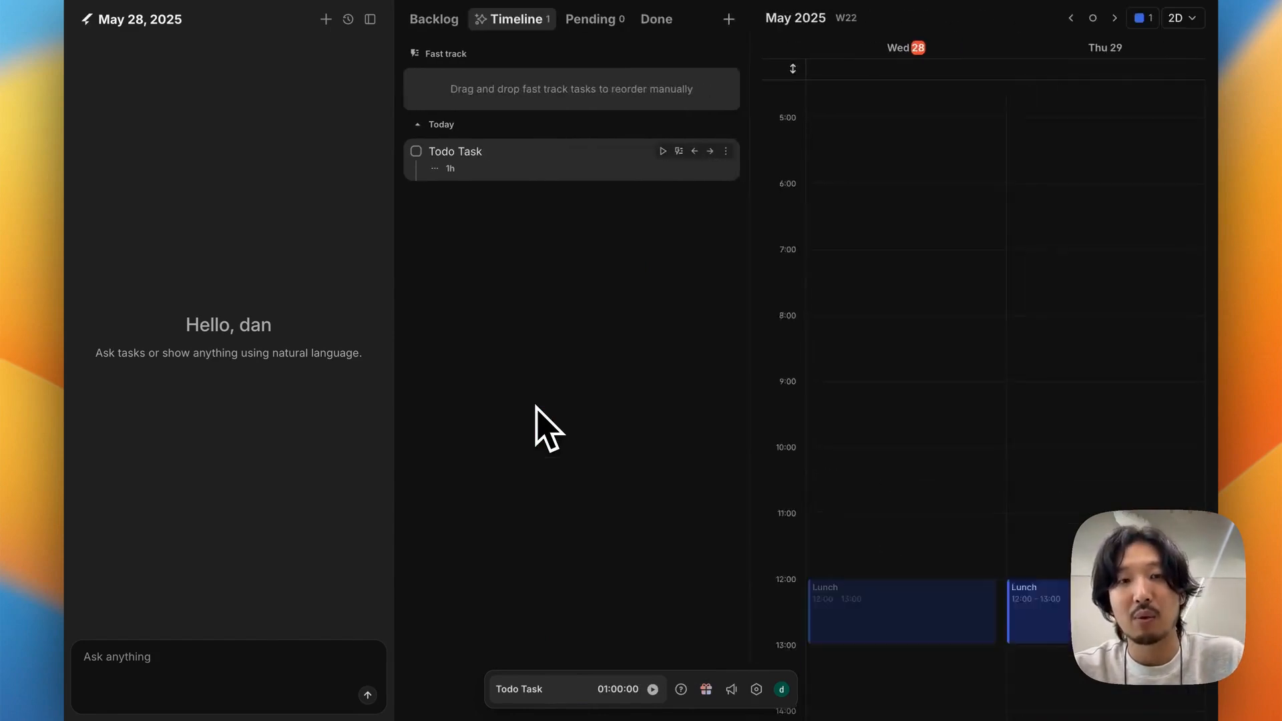
key("[")
key("]")
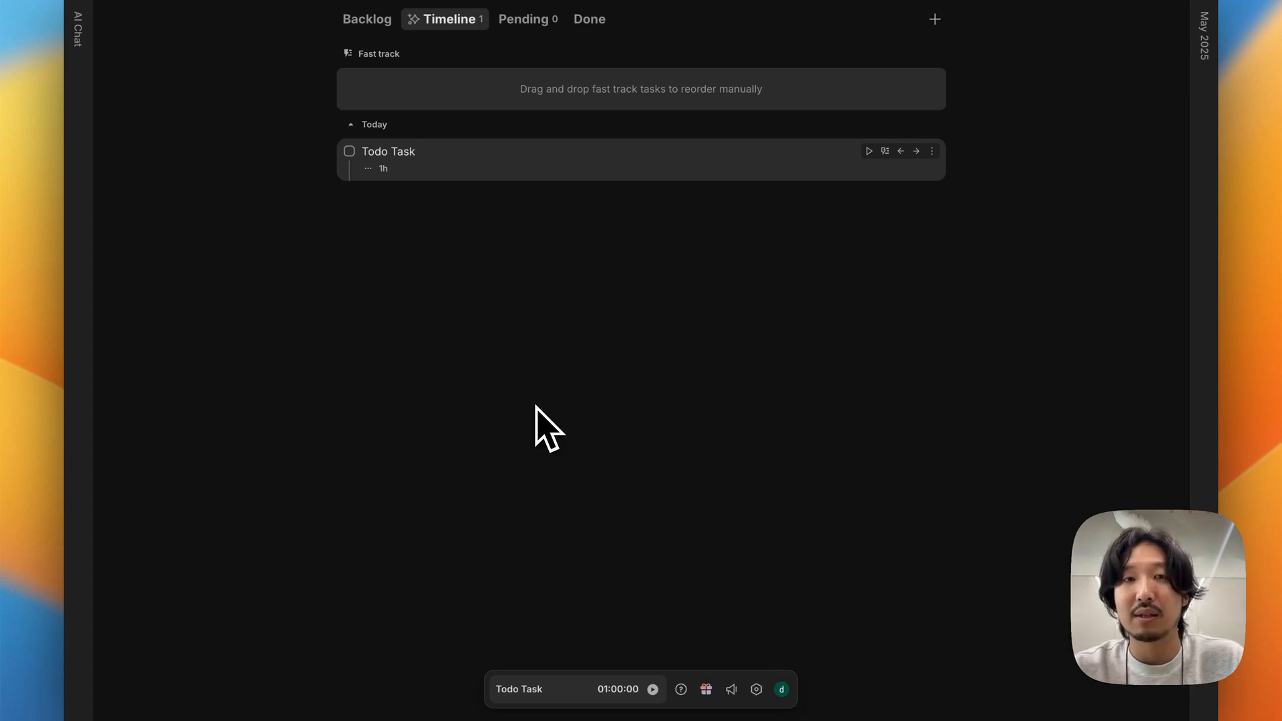
Step: Show only the calendar, and bring back the task timeline and AI chat panels beside it
key("2")
key("3")
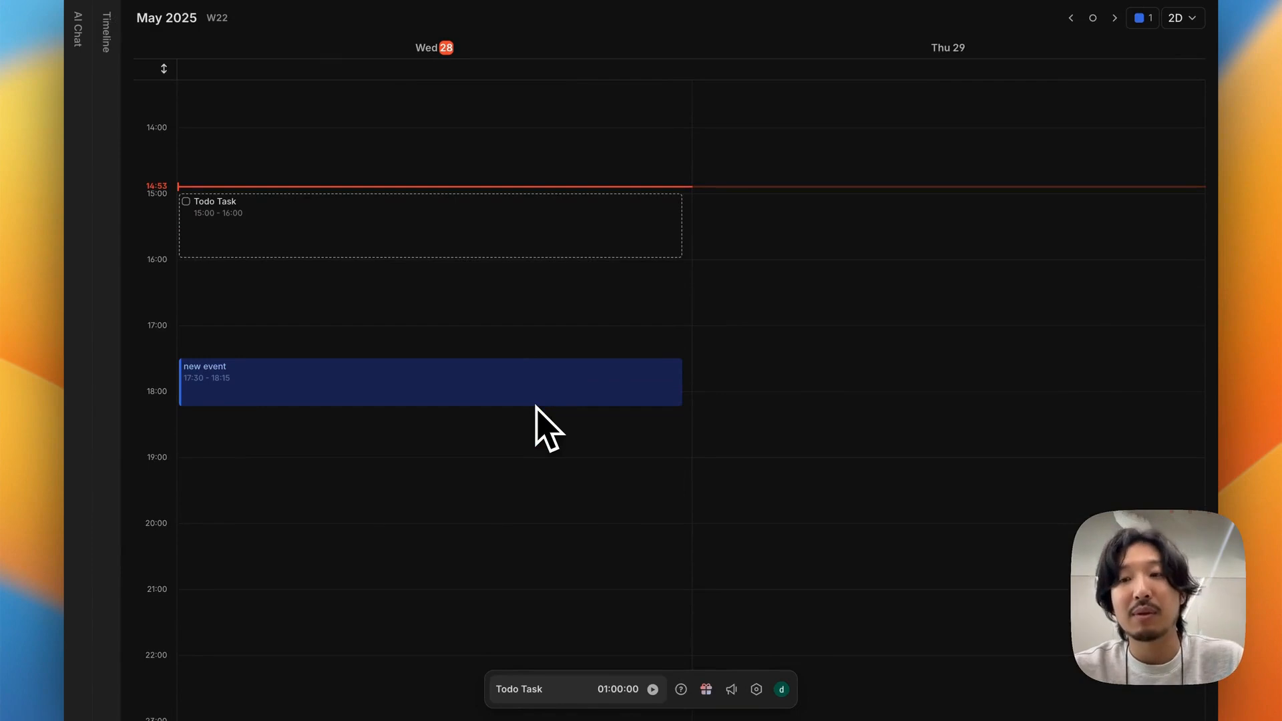
key("shift+s")
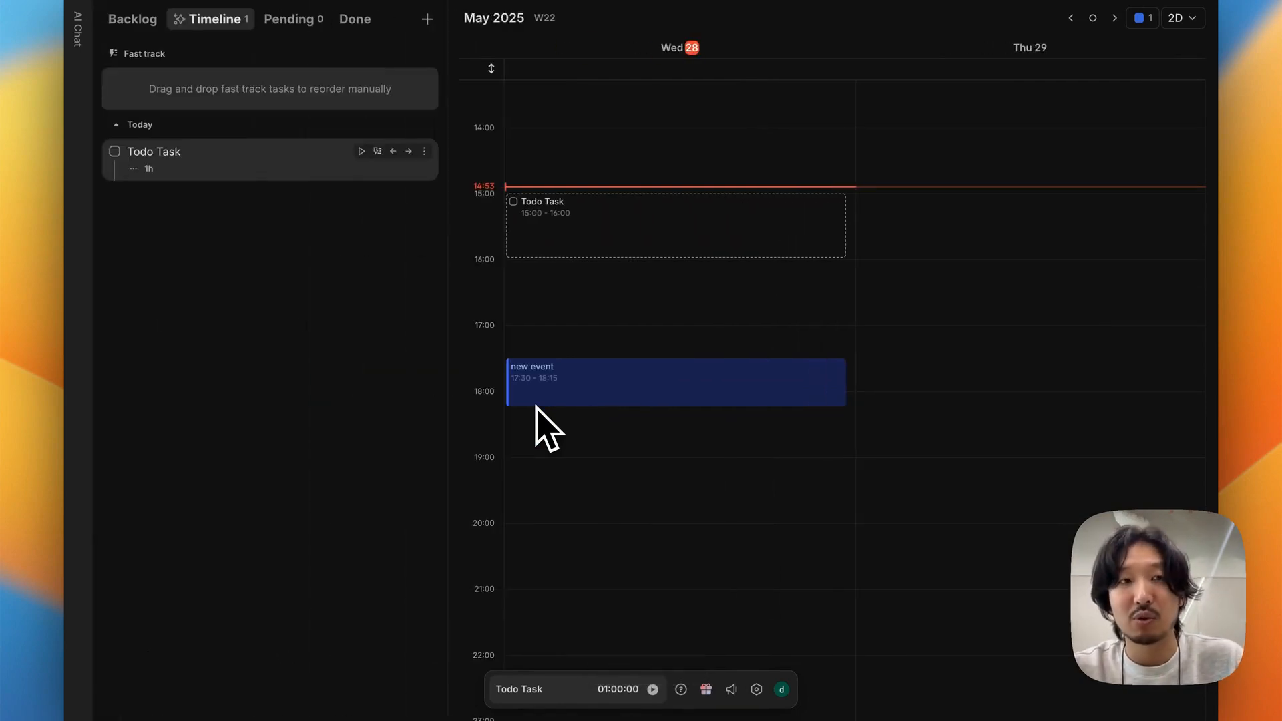
key("shift+a")
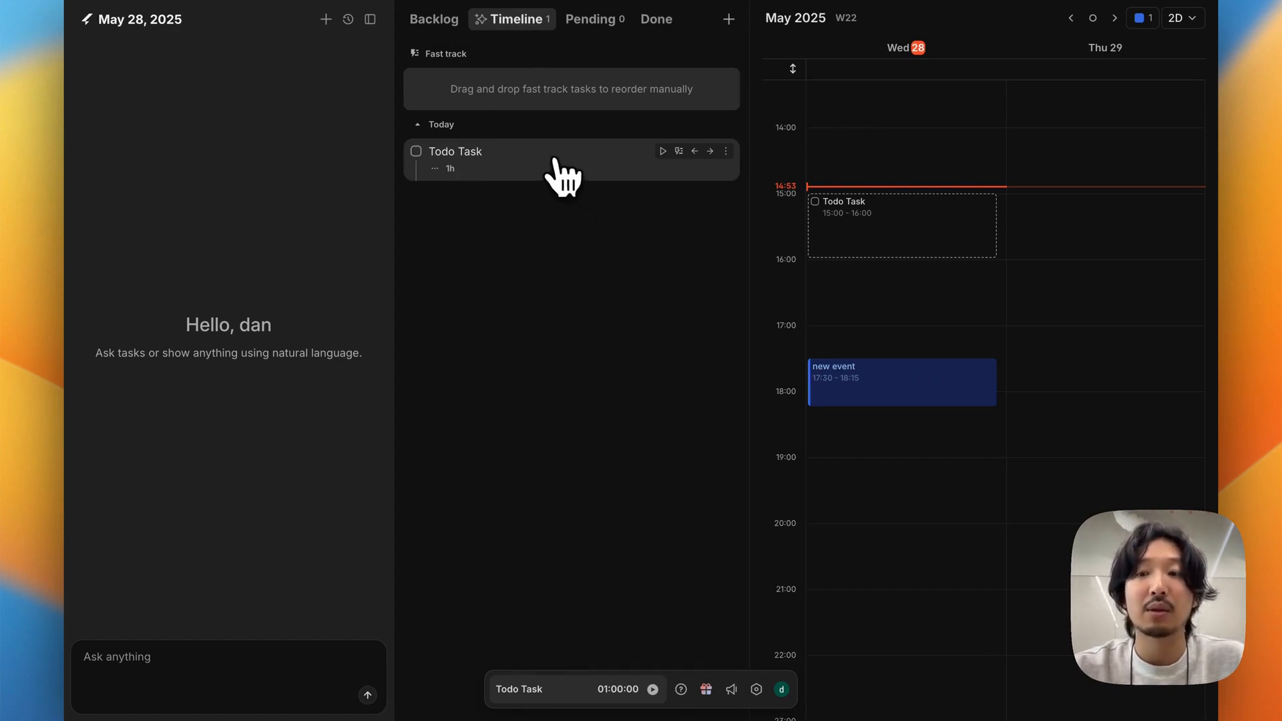
Step: Open the details of Todo Task, examine its available status options, and close the task unchanged
left_click(554, 161)
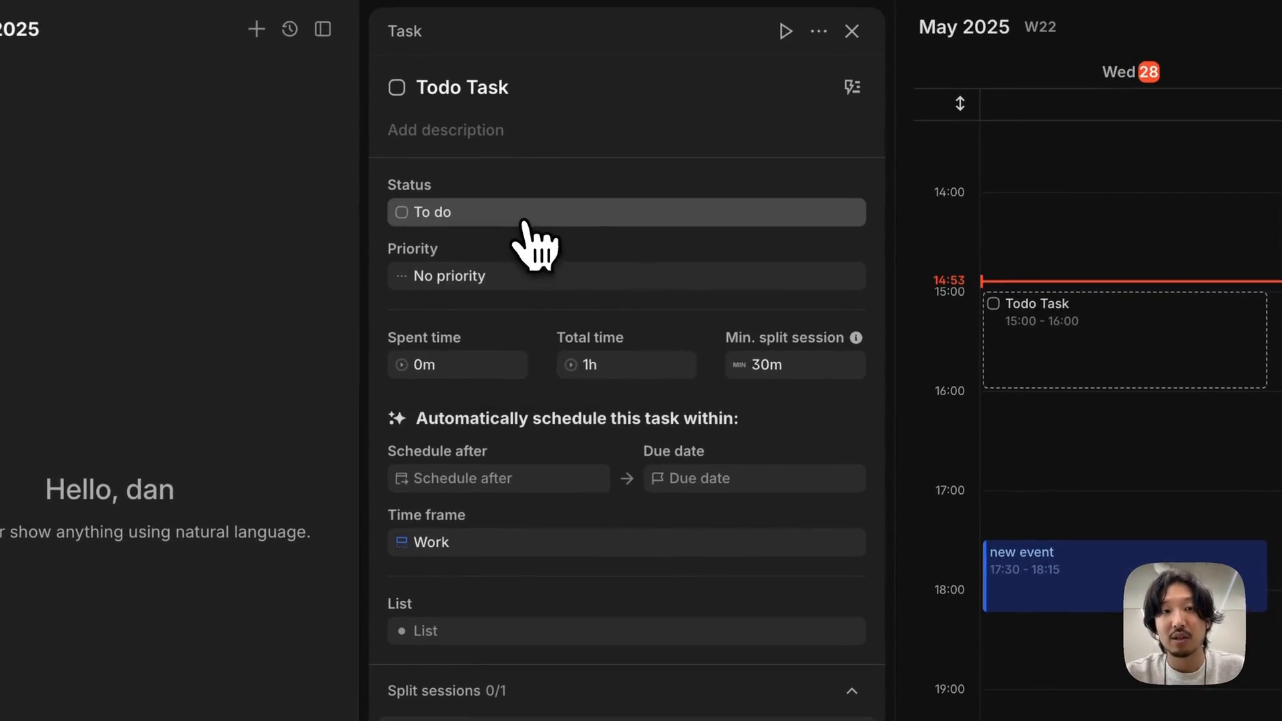
left_click(523, 222)
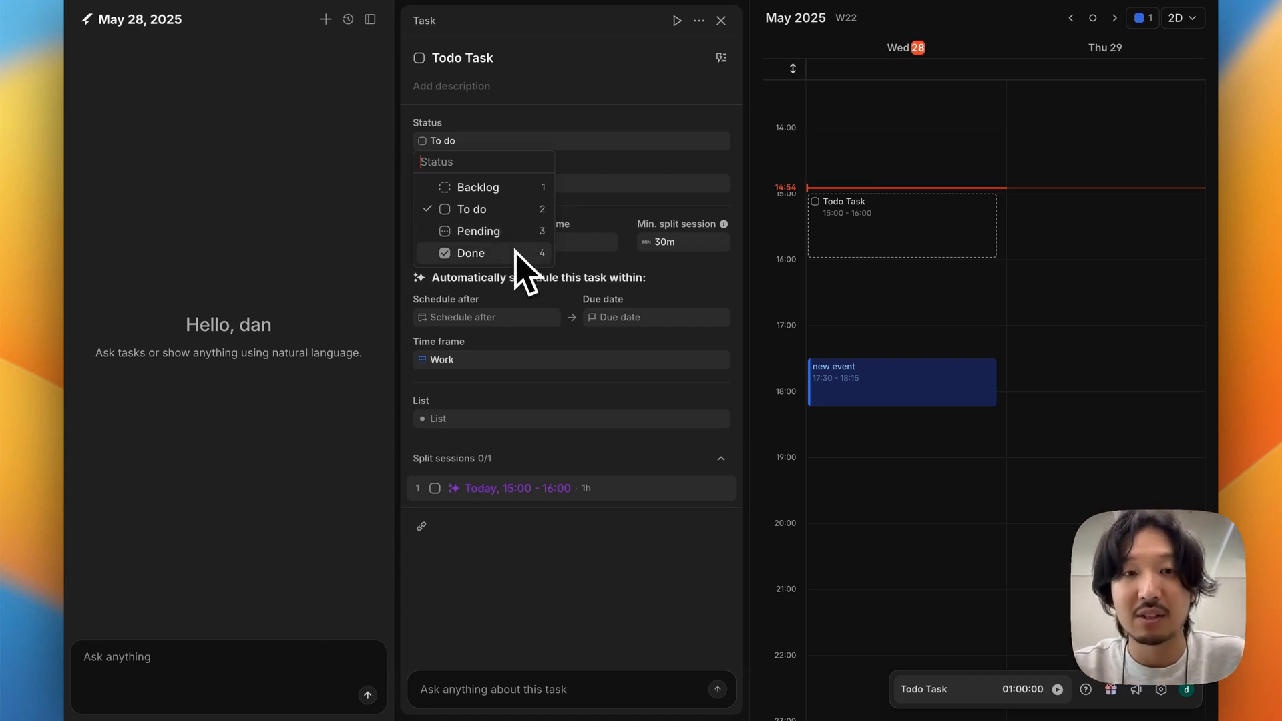
key("Escape")
key("Escape")
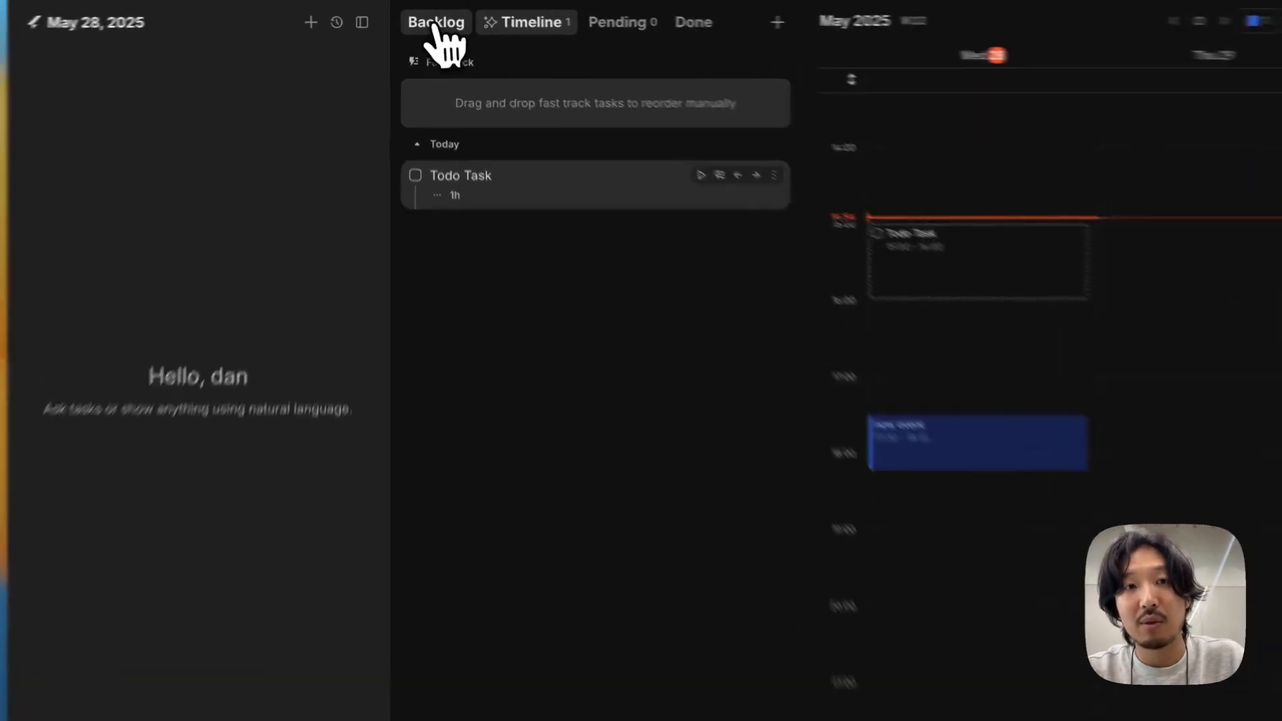
Step: Open the Backlog and cycle forward through the Timeline, Pending and Done task views
left_click(434, 26)
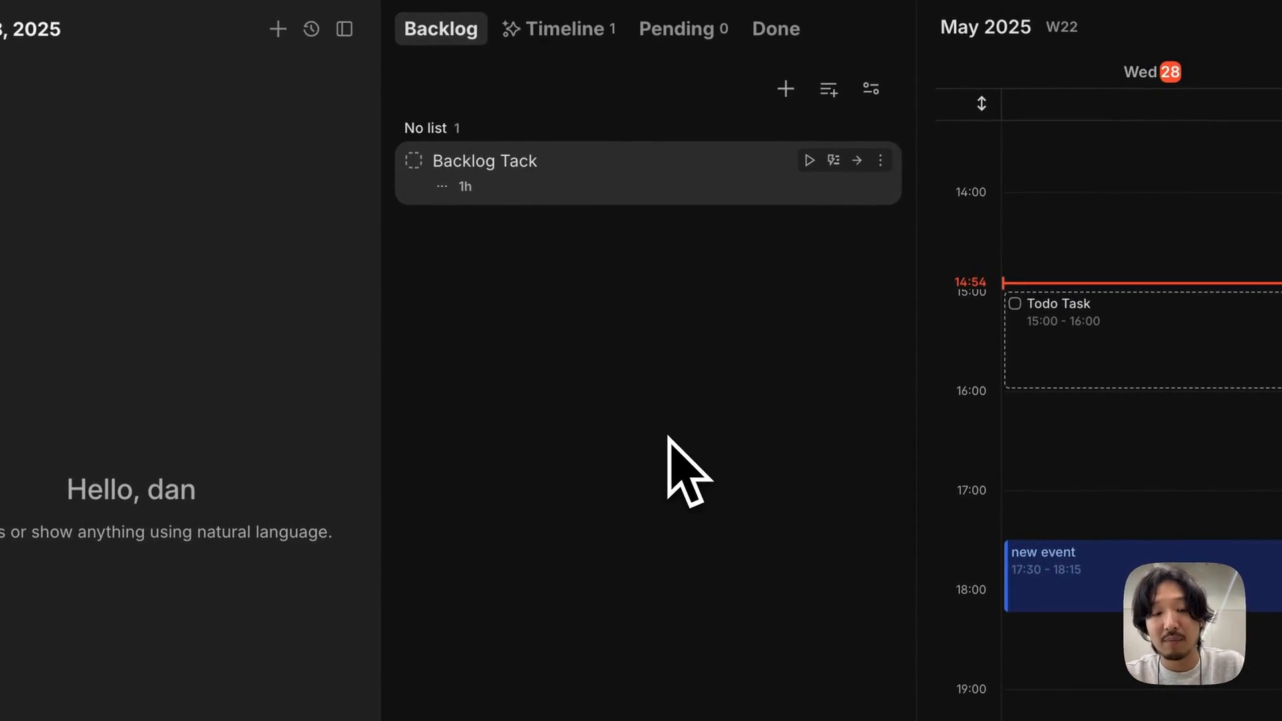
key("Tab")
key("Tab")
key("Tab")
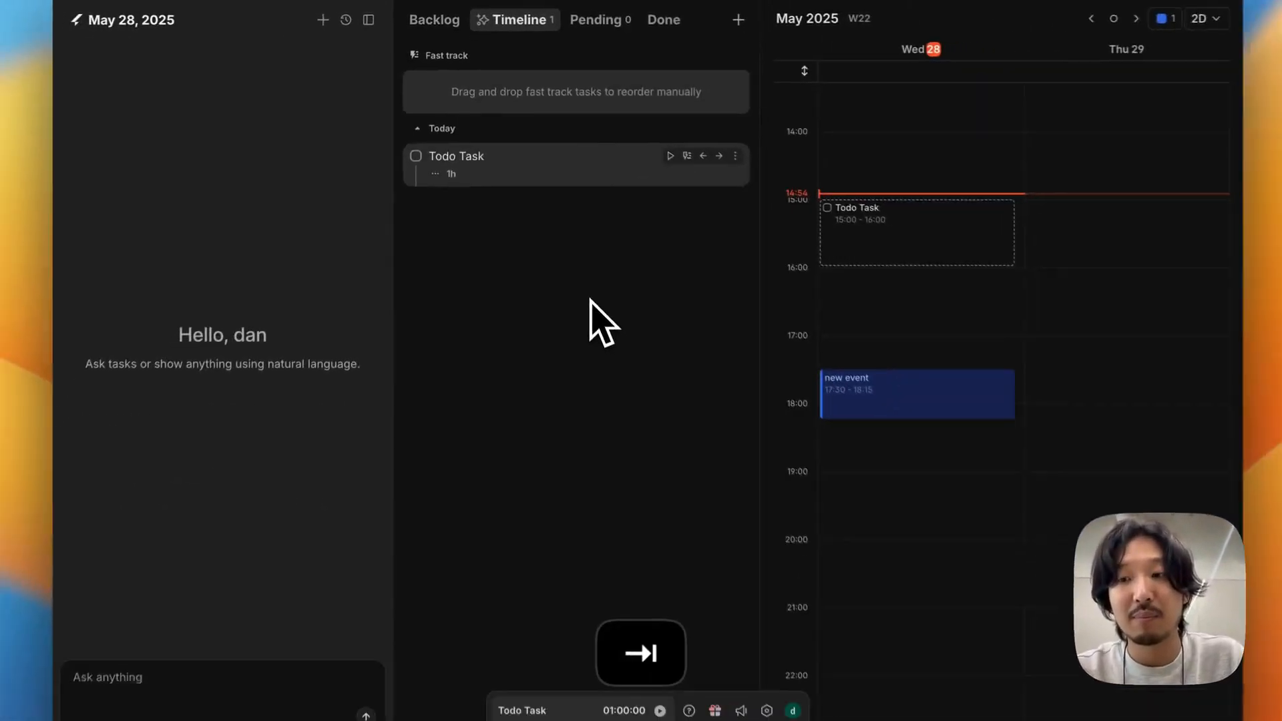
key("Tab")
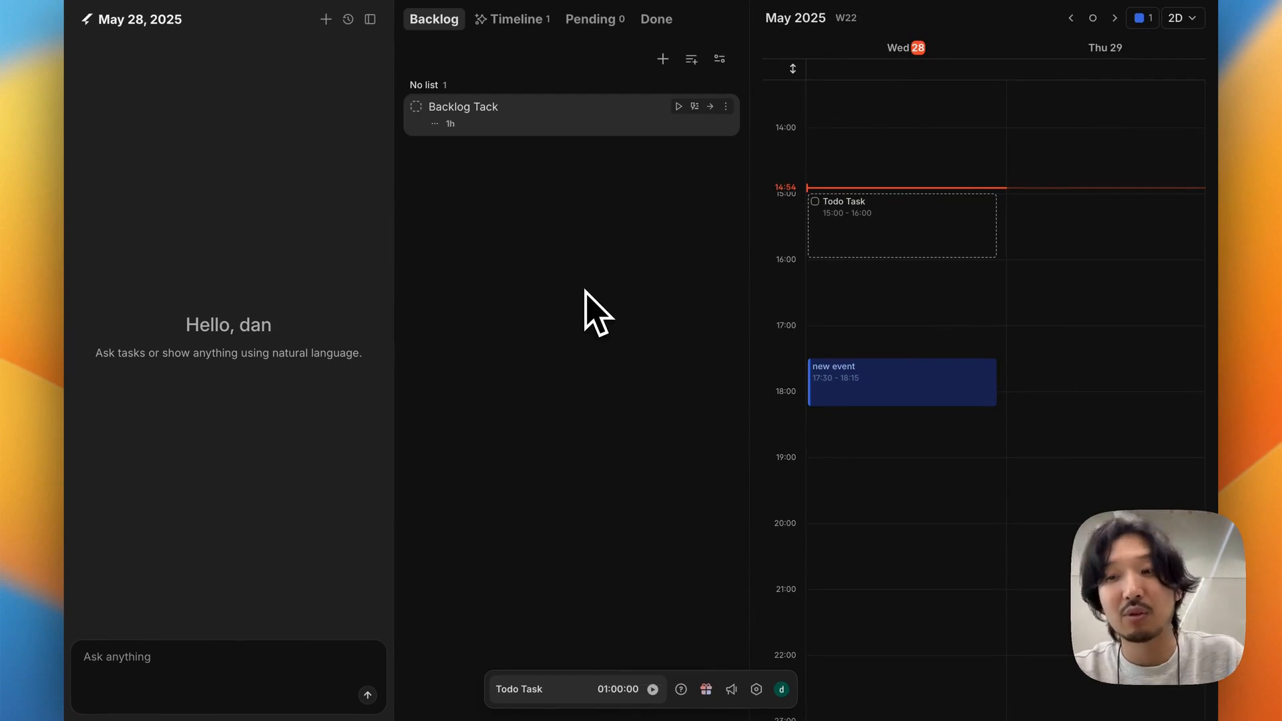
Step: Cycle backward through the task views and alternate between Timeline and Backlog, ending on the Backlog
key("shift+Tab")
key("shift+Tab")
key("shift+Tab")
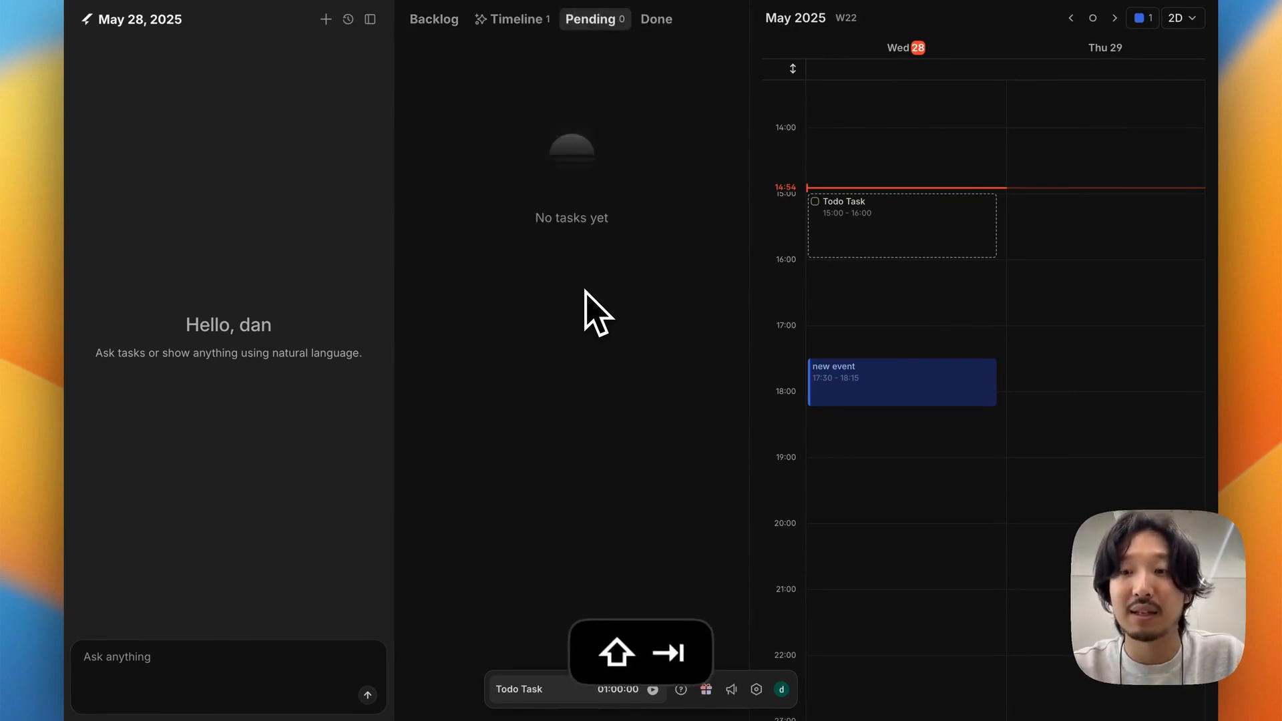
key("shift+Tab")
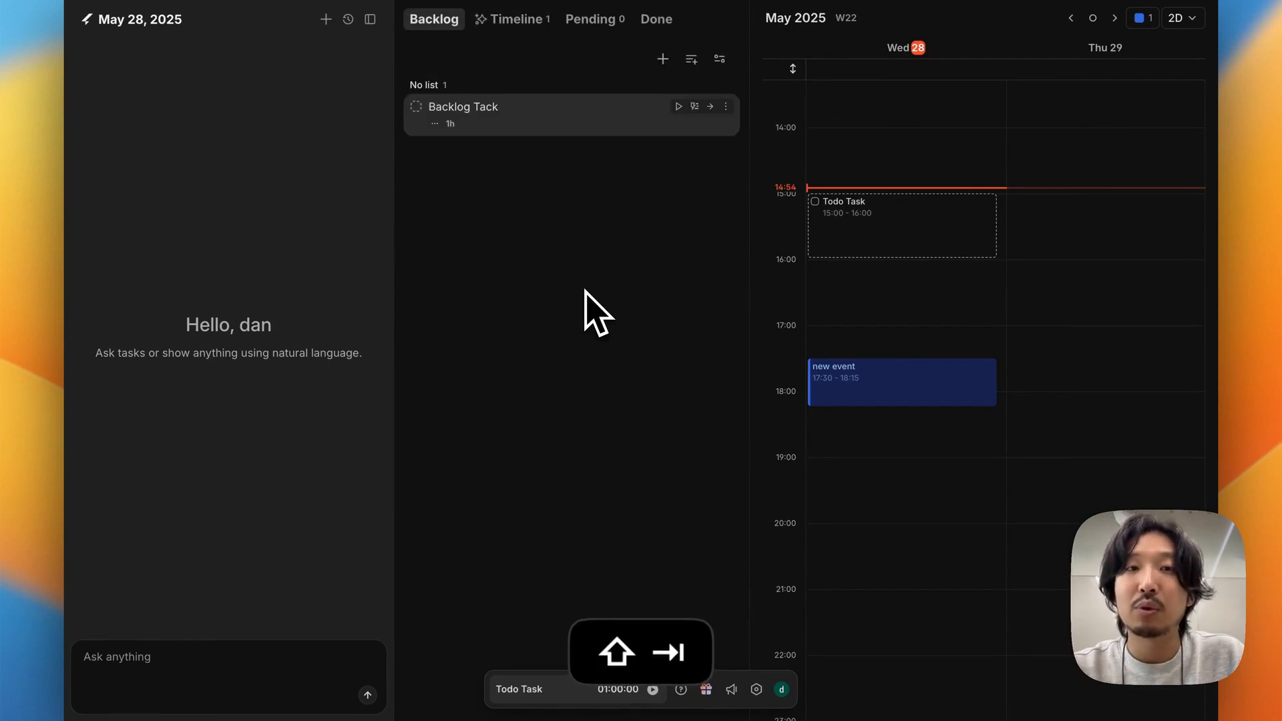
key("Tab")
key("shift+Tab")
key("Tab")
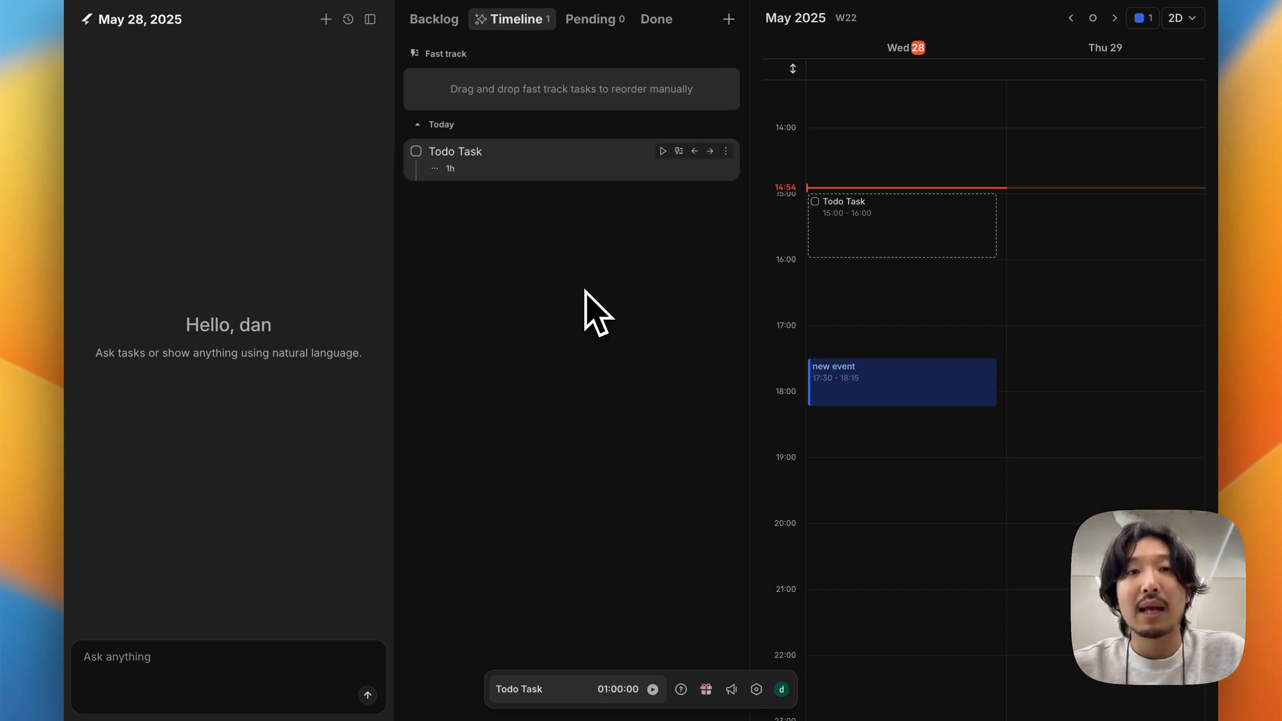
key("shift+Tab")
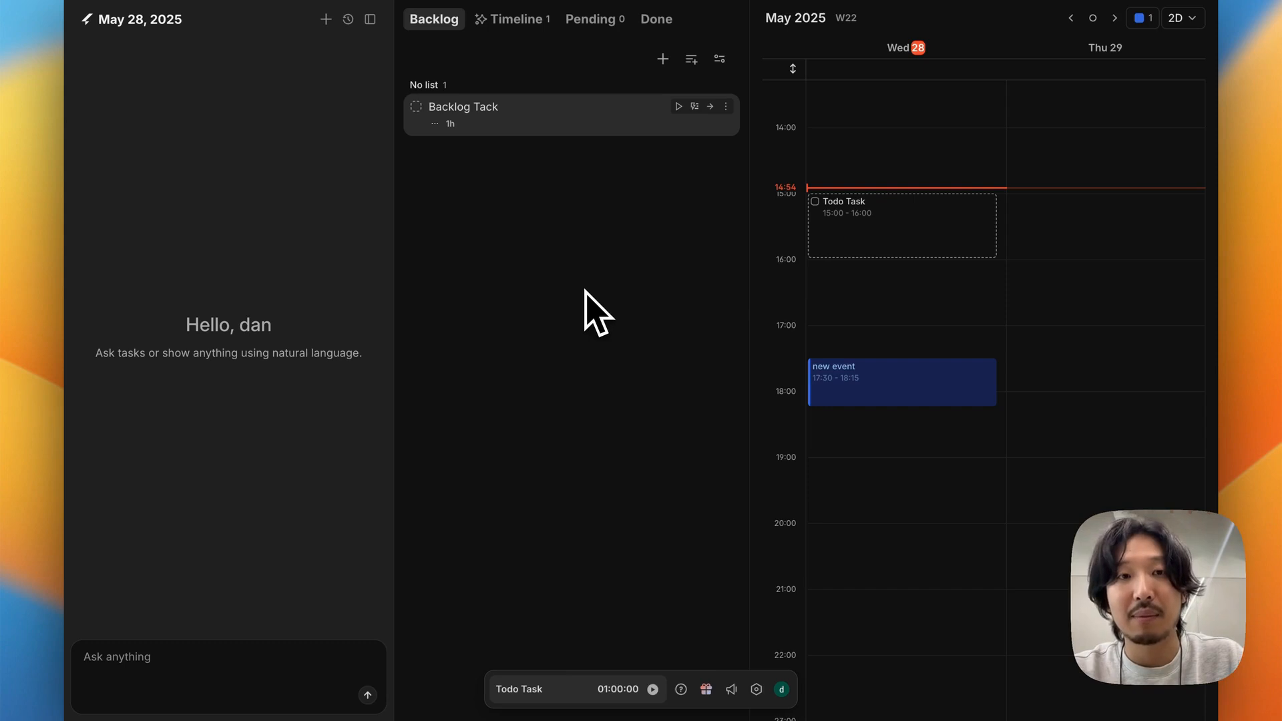
Step: Set the status of Backlog Tack to To do and show the Timeline
left_click(726, 106)
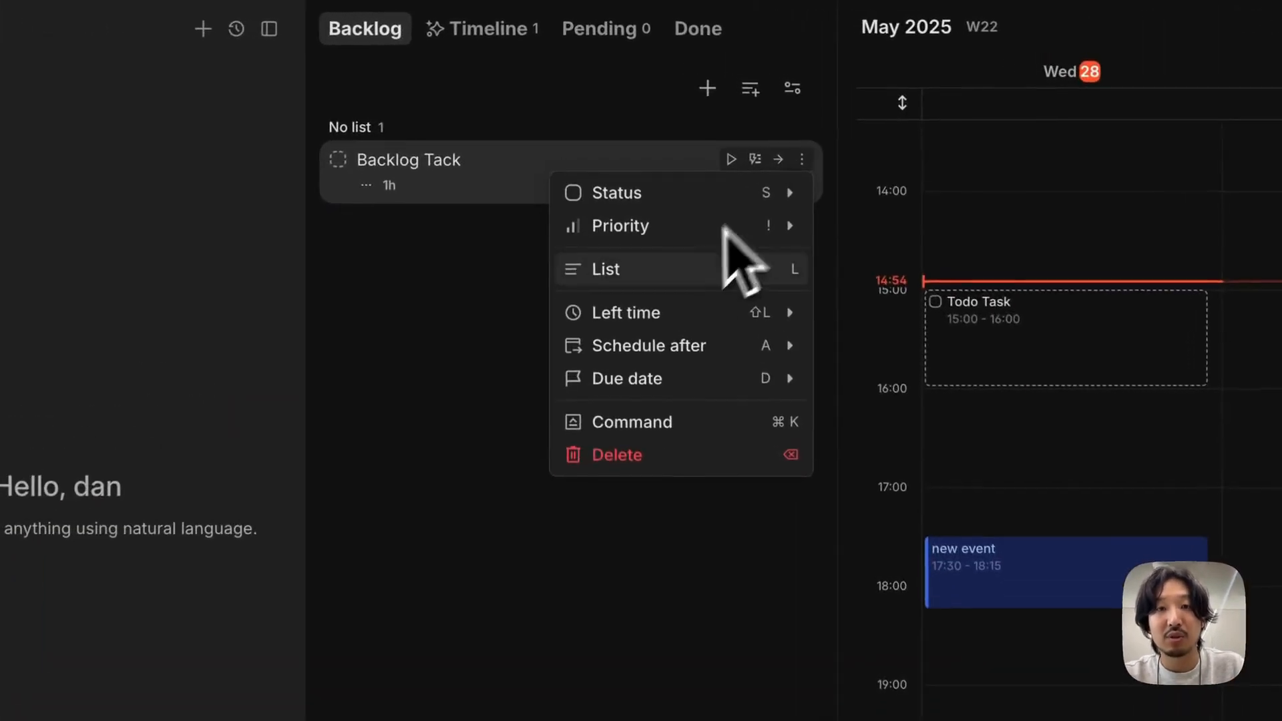
mouse_move(698, 195)
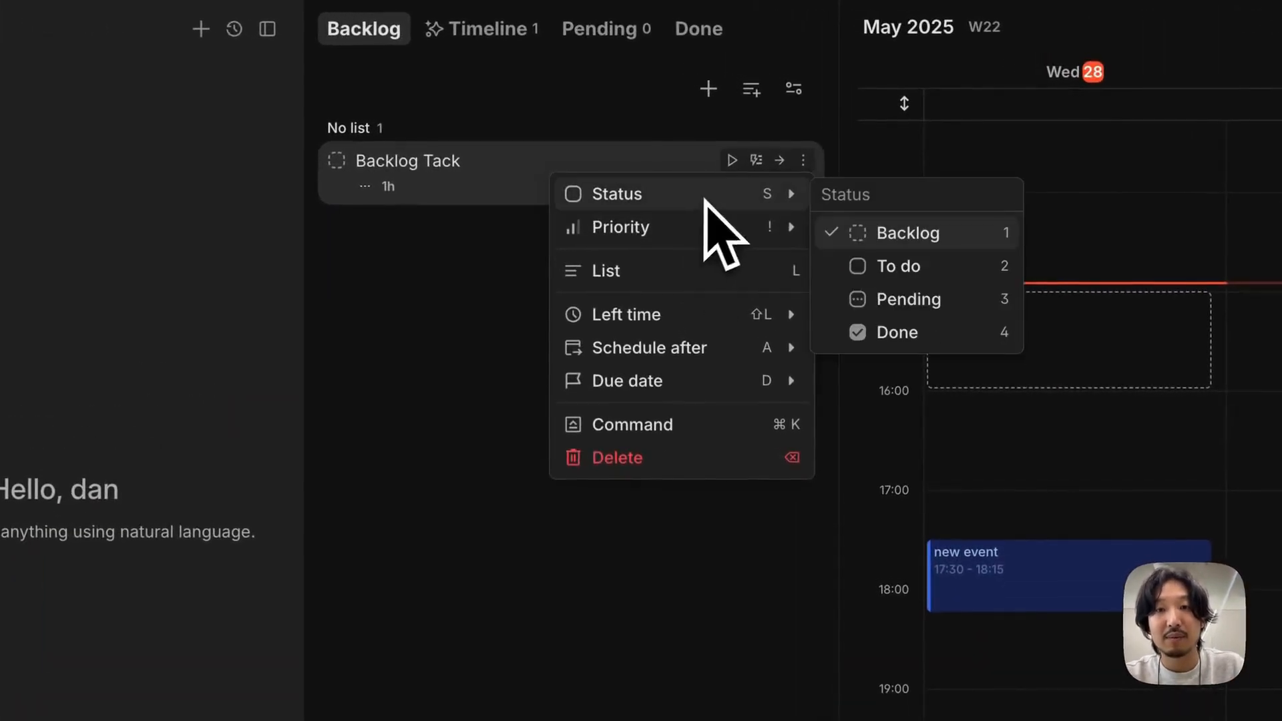
left_click(901, 266)
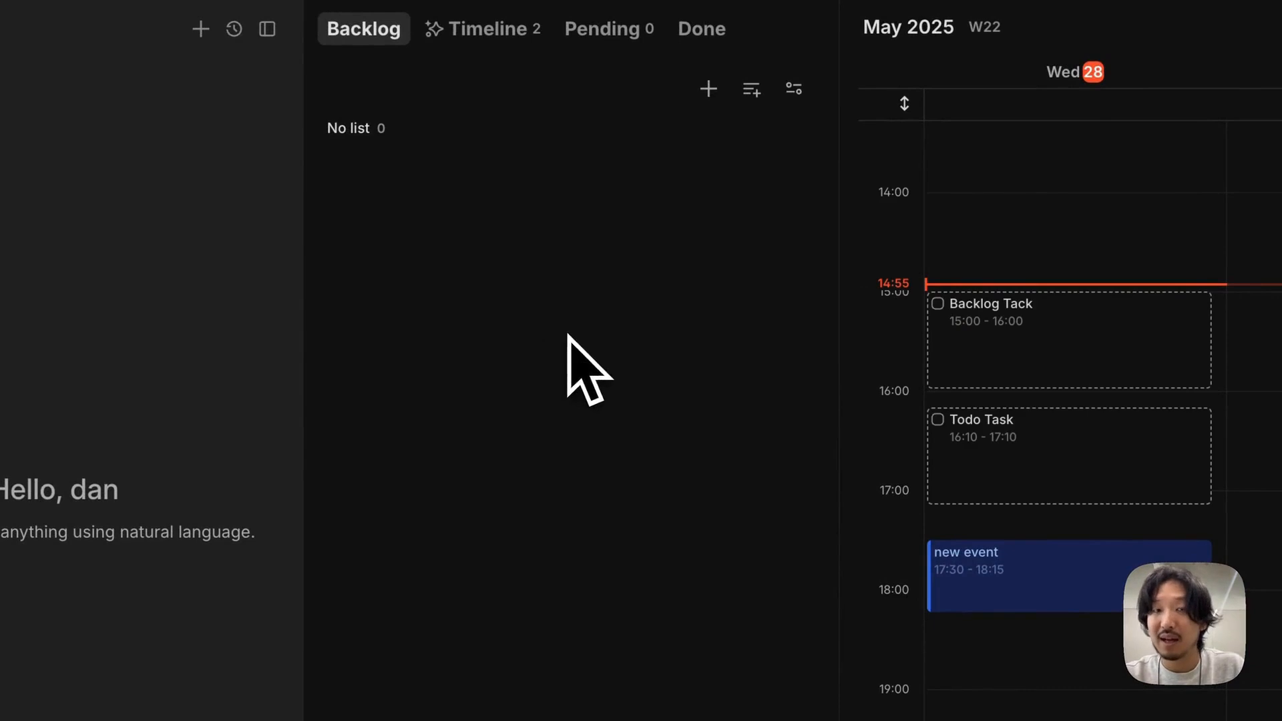
left_click(486, 29)
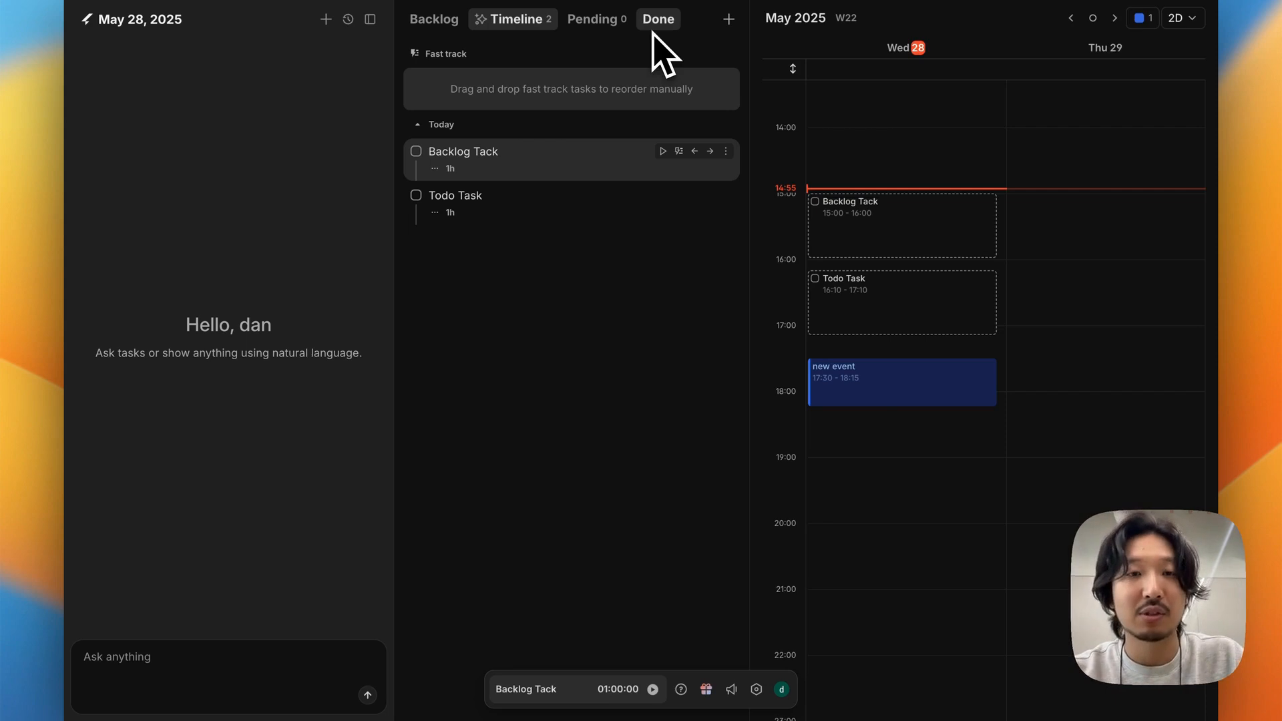
Step: Change the status of Backlog Tack to Backlog and of Todo Task to Pending from the Timeline
key("s")
key("Down")
key("Return")
key("s")
key("Return")
key("s")
key("Down")
key("Down")
key("Return")
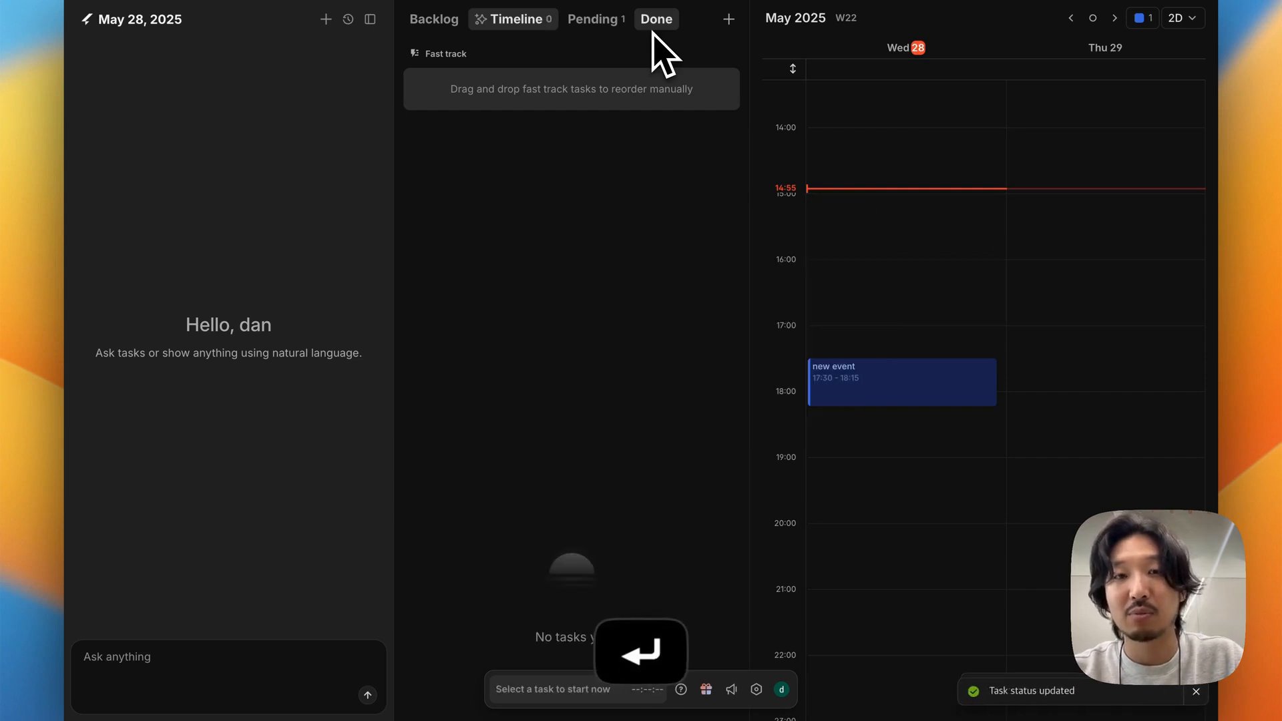
Step: Move Todo Task from Pending to the Timeline and show the Timeline
key("Tab")
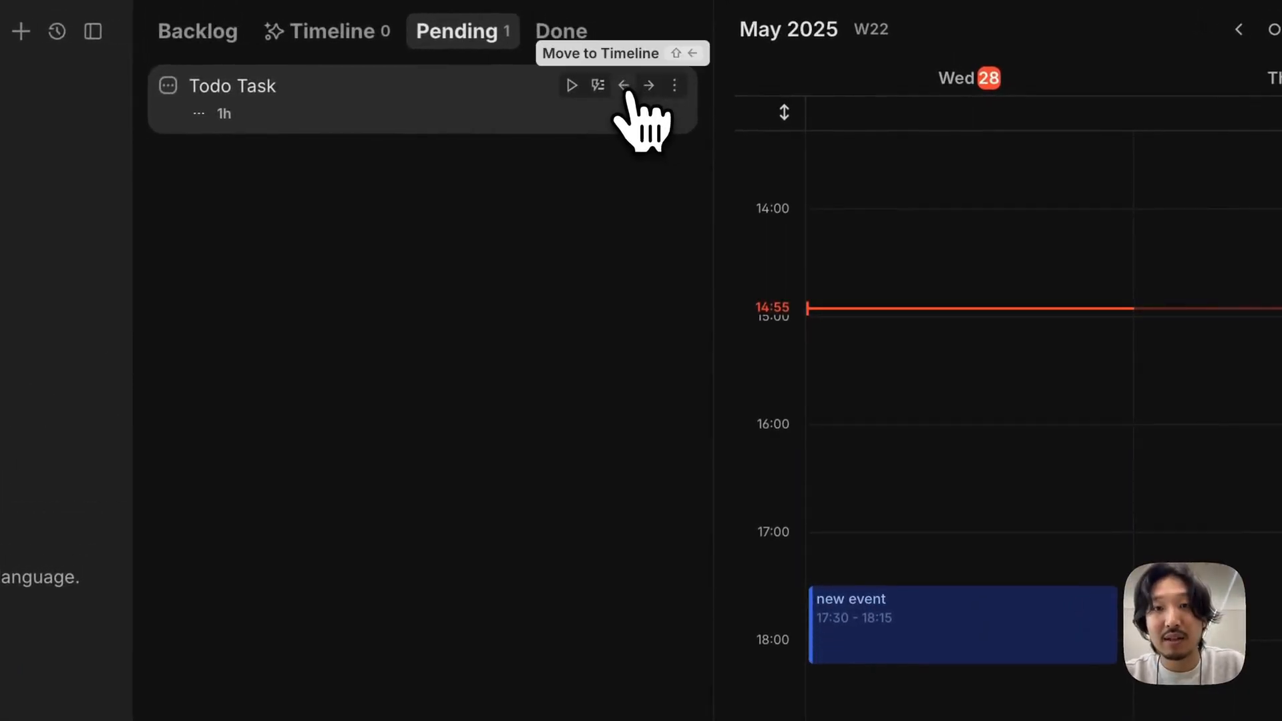
left_click(624, 85)
left_click(364, 35)
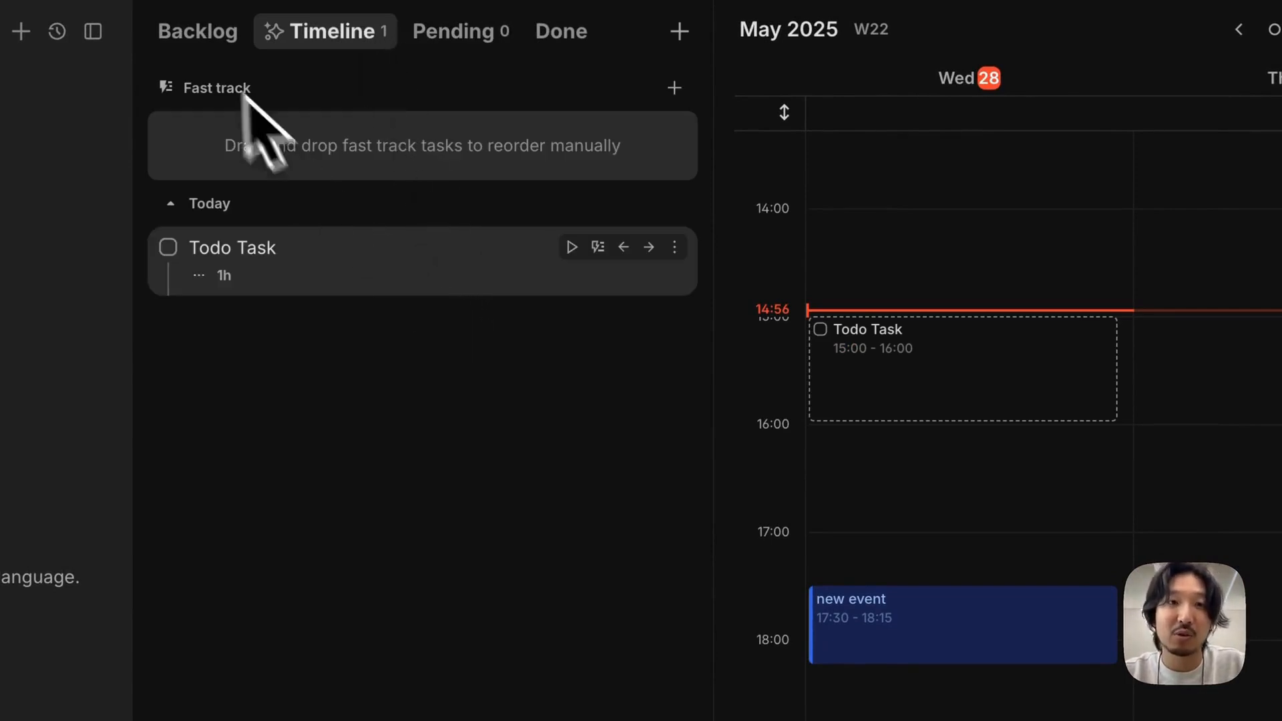
Step: Move Backlog Tack from the Backlog to the Timeline and return to the Timeline view
left_click(199, 33)
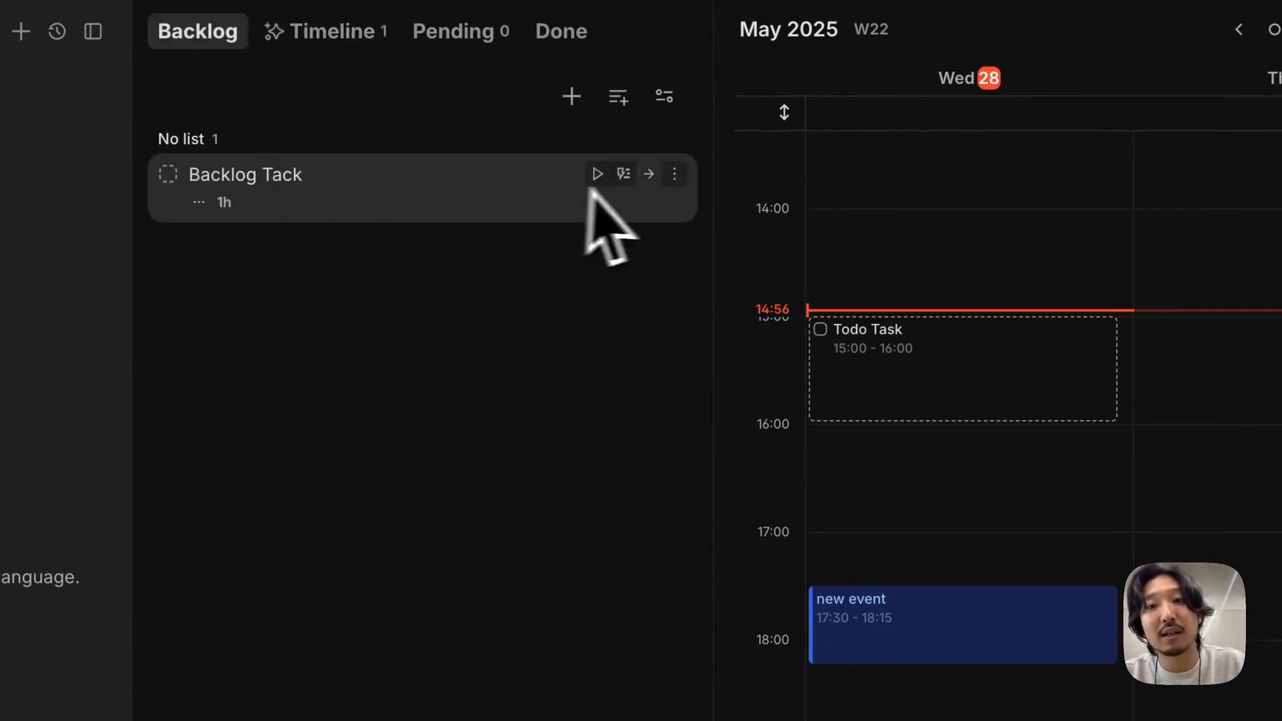
left_click(649, 177)
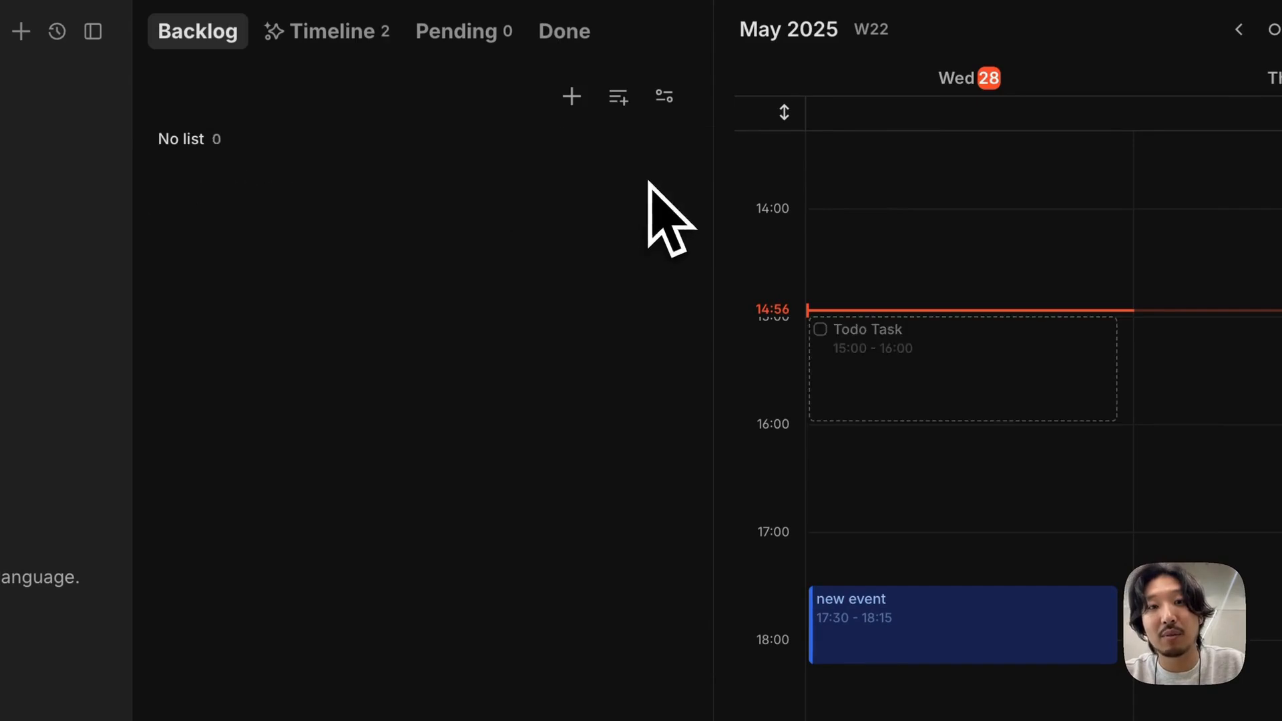
left_click(391, 50)
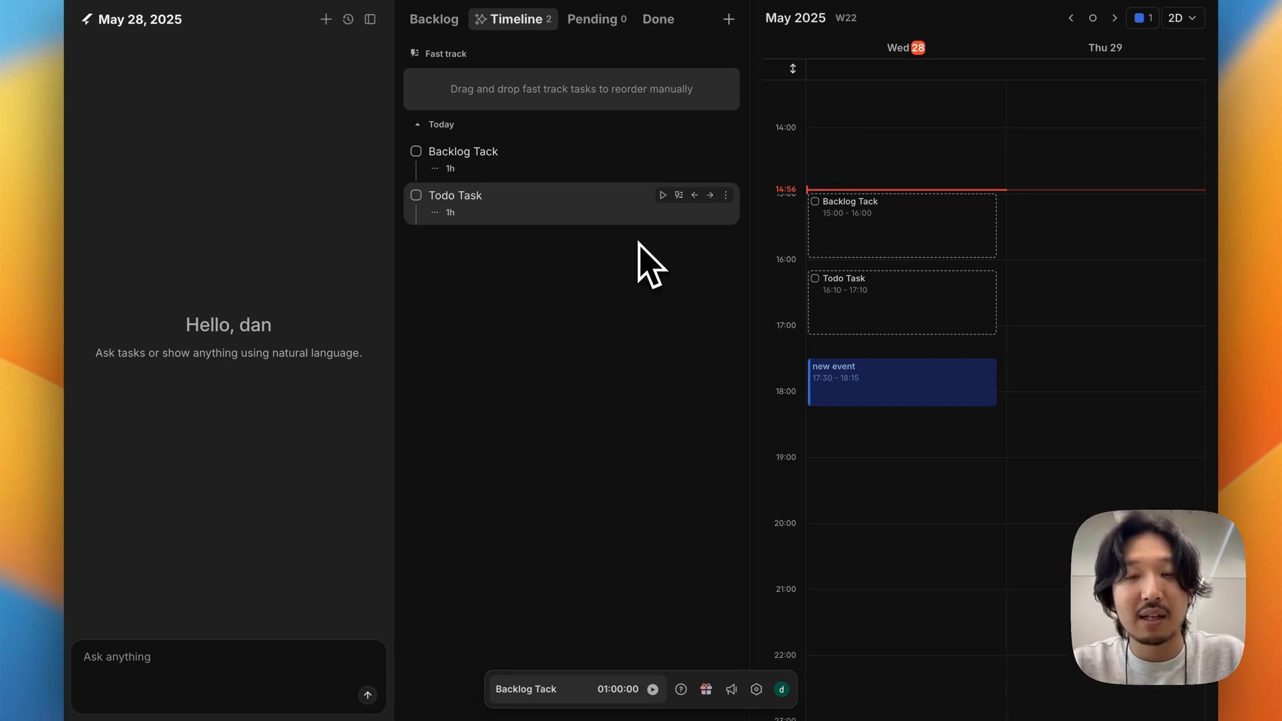
Step: Start a new task titled "new task" and give it High priority with an inline @ tag
key("n")
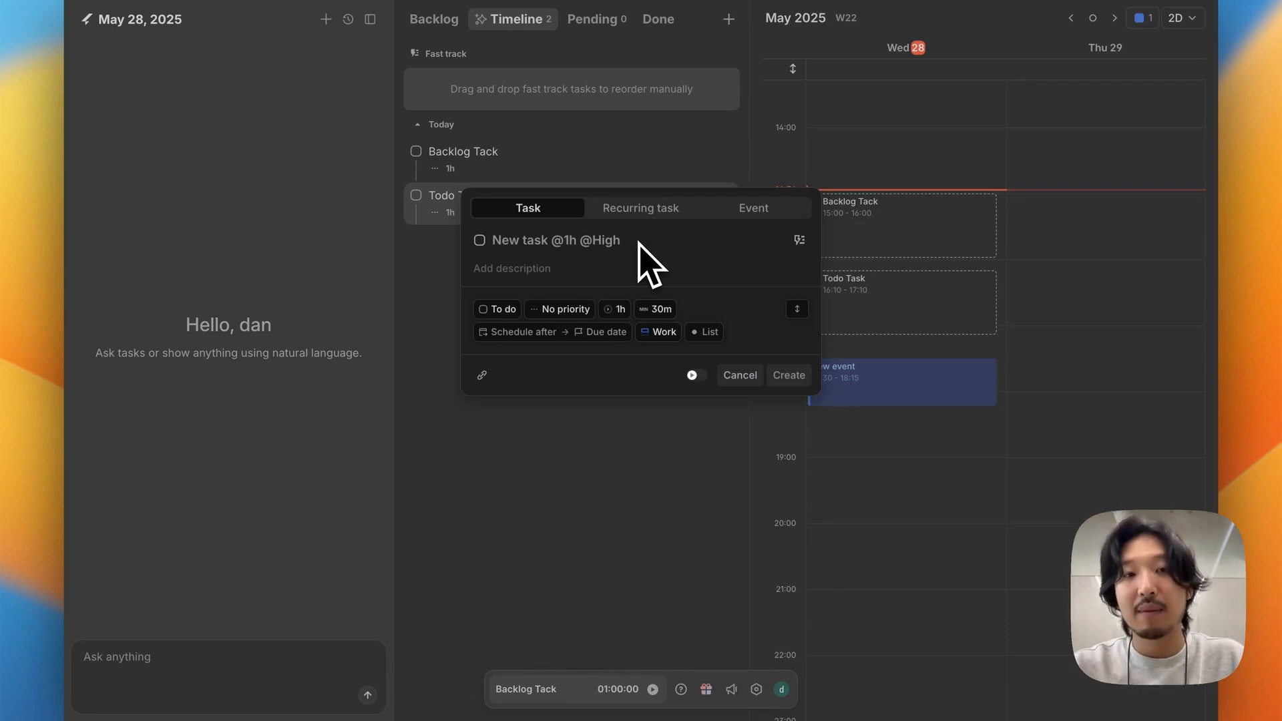
type("new task")
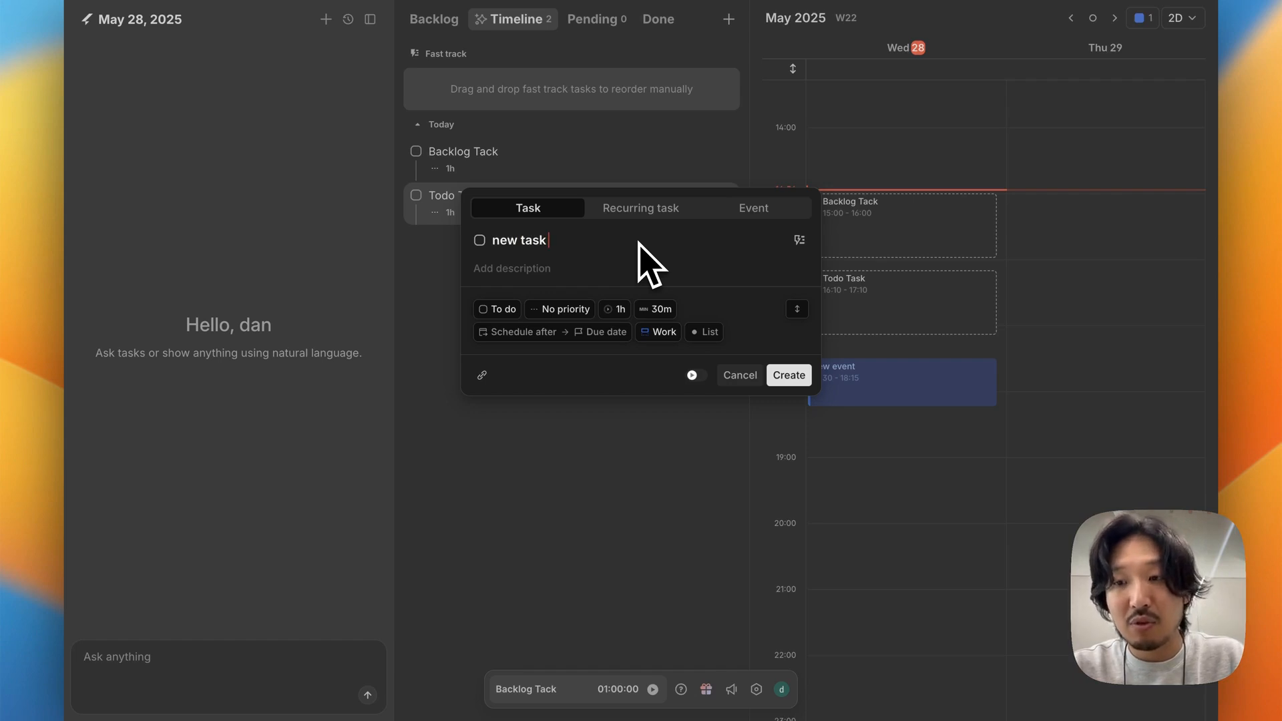
type("@")
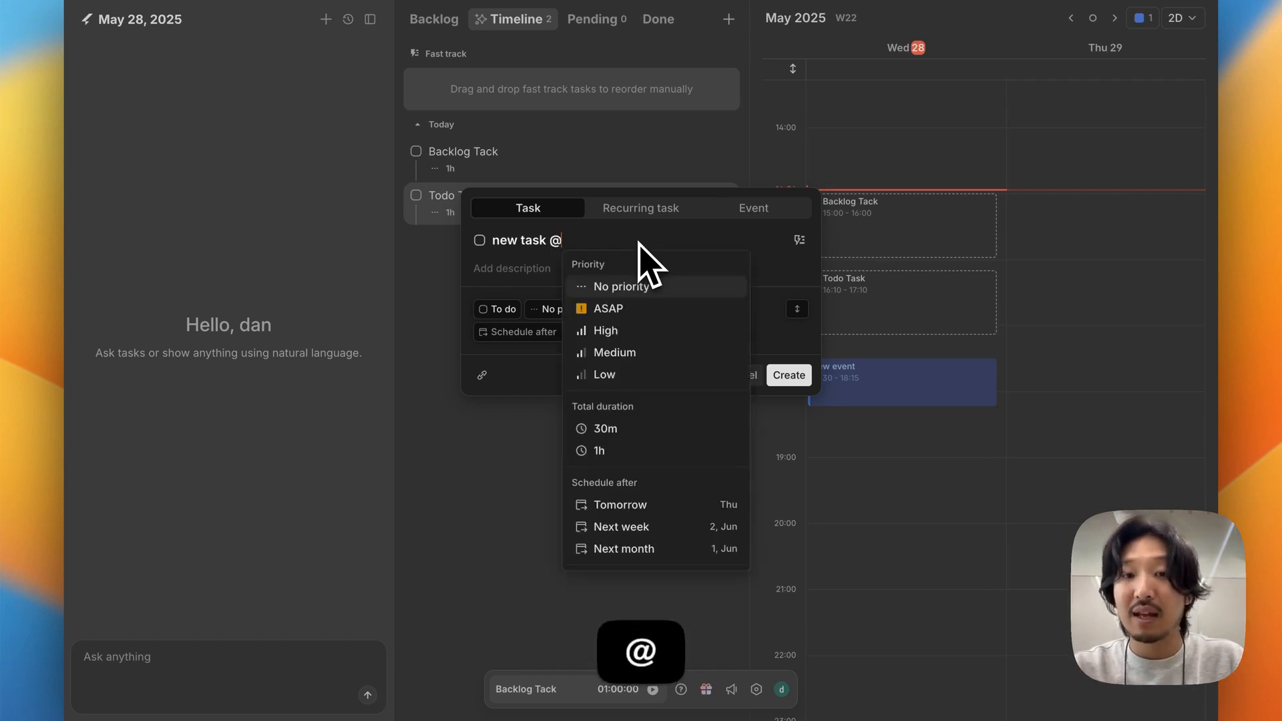
key("Down")
key("Down")
key("Return")
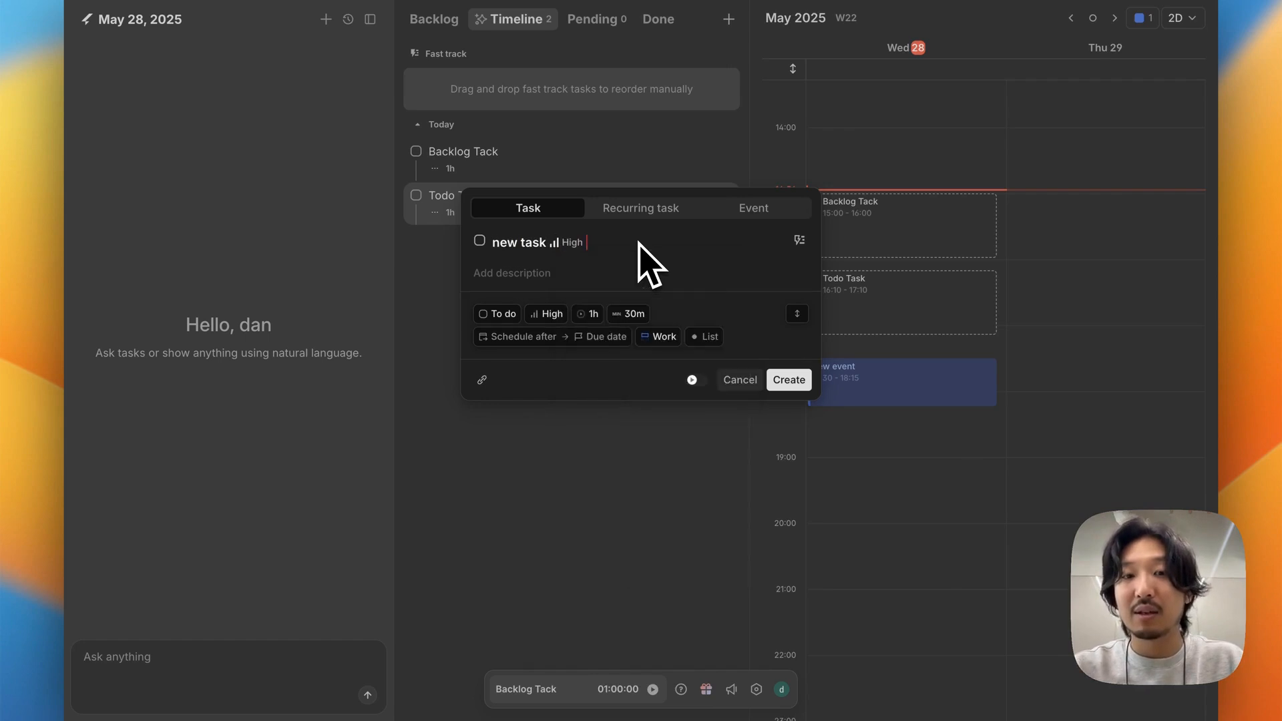
Step: Set the new task's total duration to 30m with an inline @ tag and create the task
type("@")
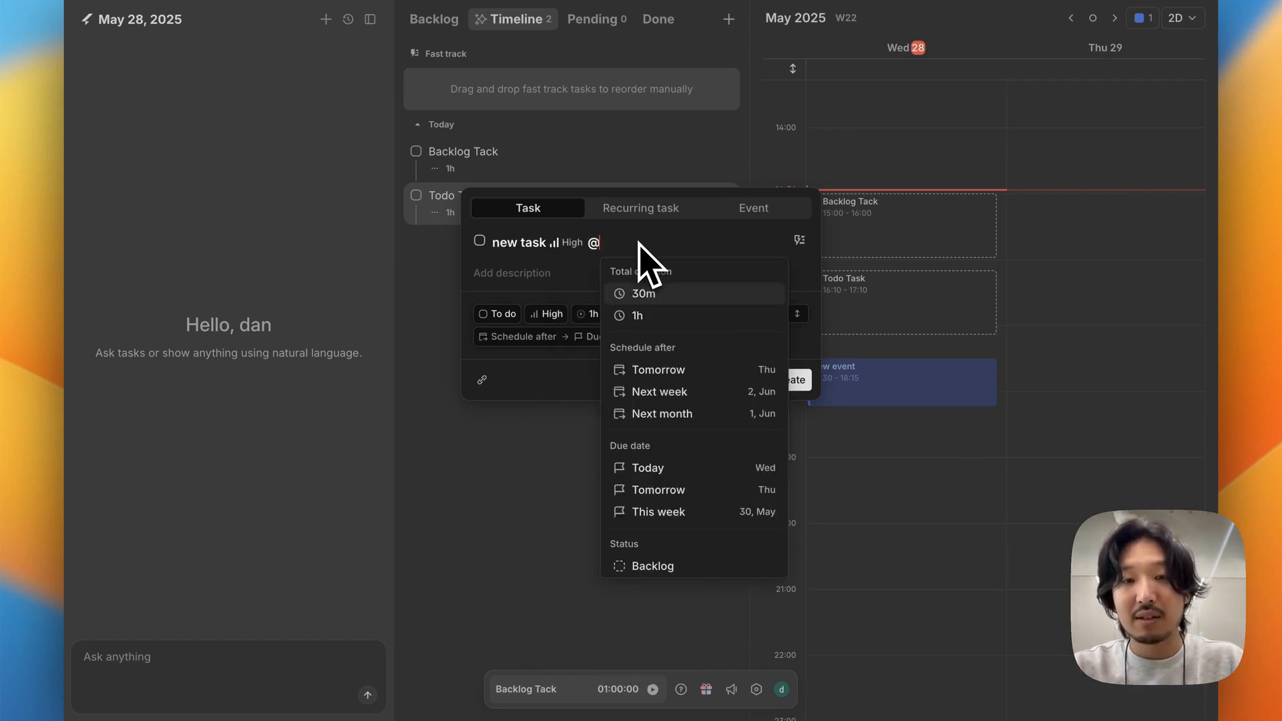
type("30")
key("Return")
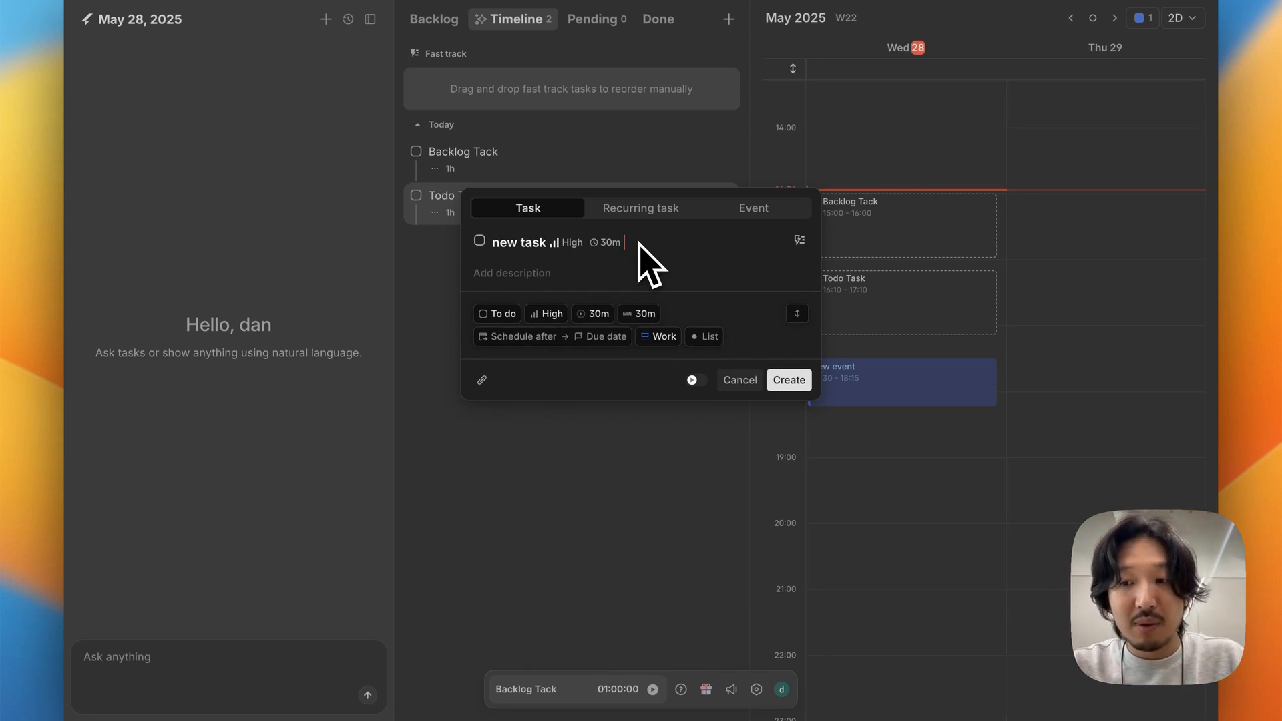
key("super+Return")
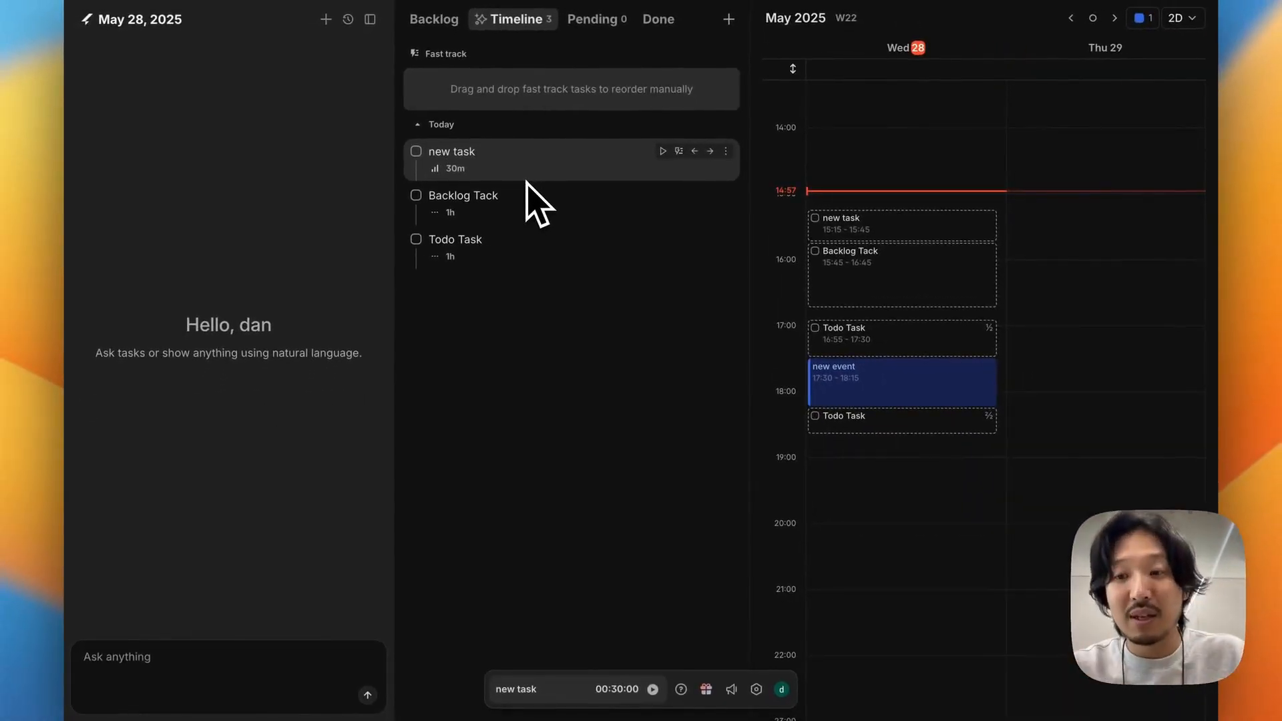
Step: Start a new task titled "new task 2" and give it a 6/18 due date with an inline @ tag
key("n")
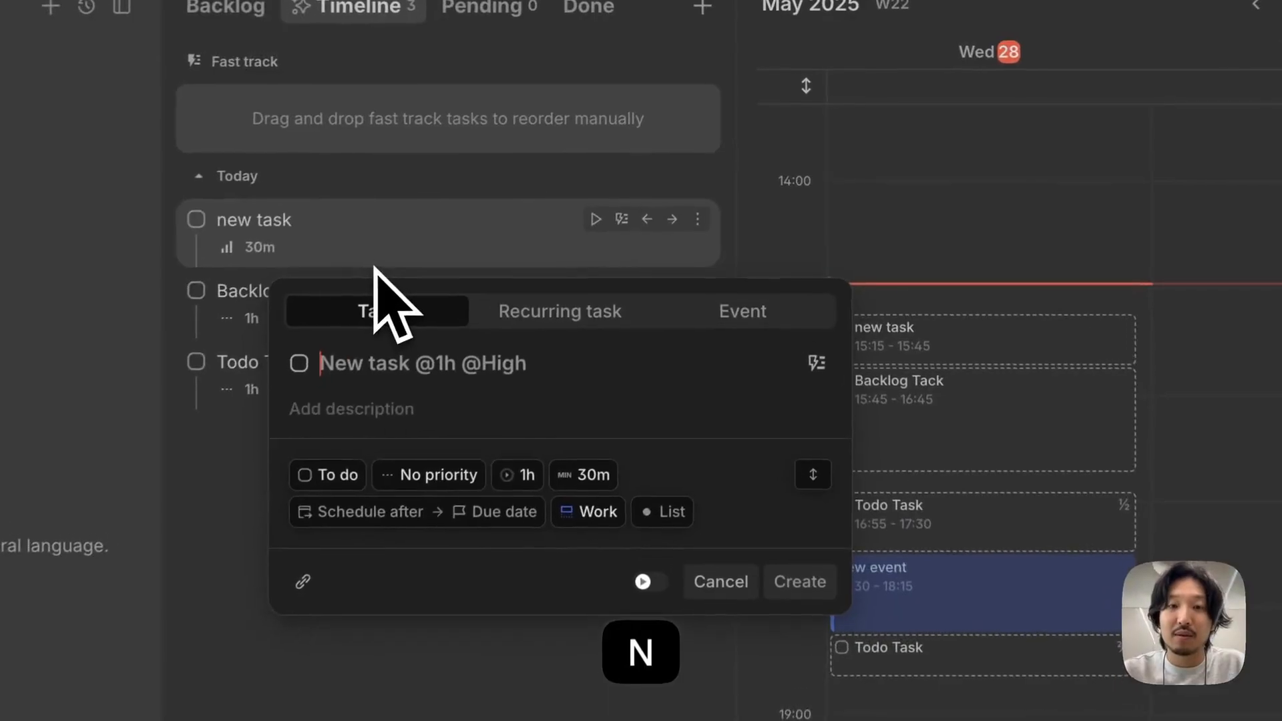
type("new task 2")
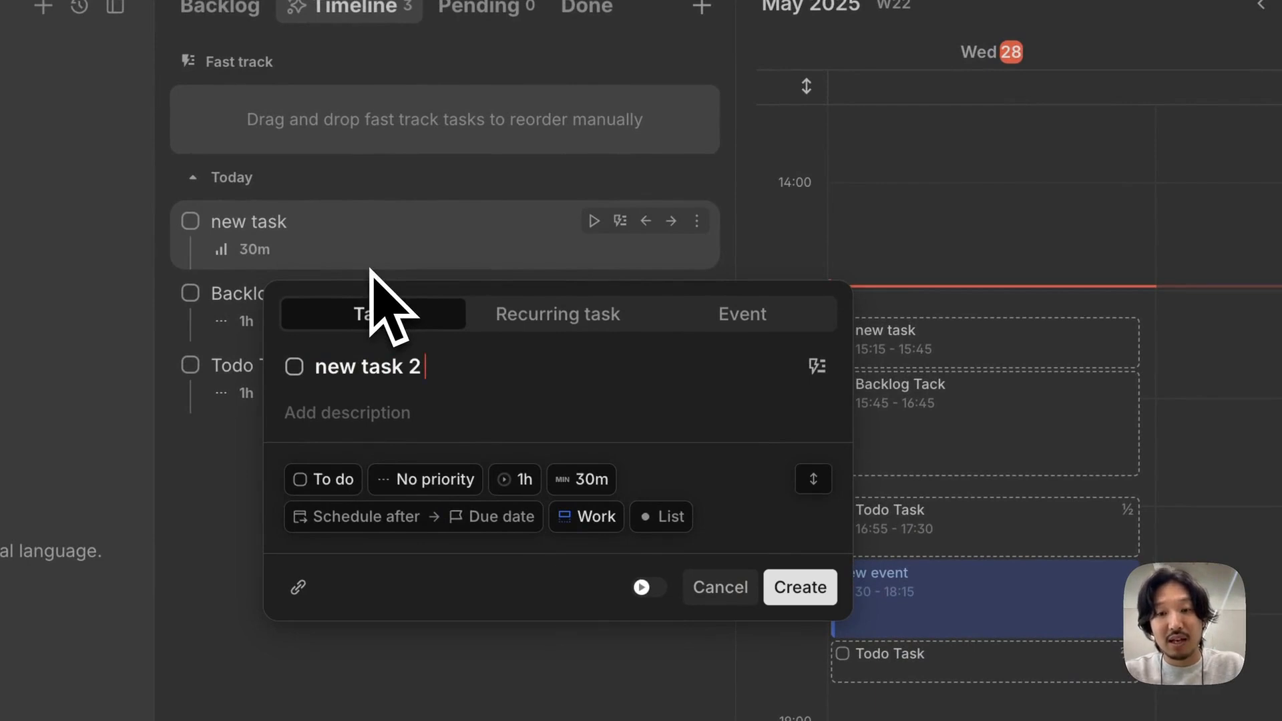
type(" @")
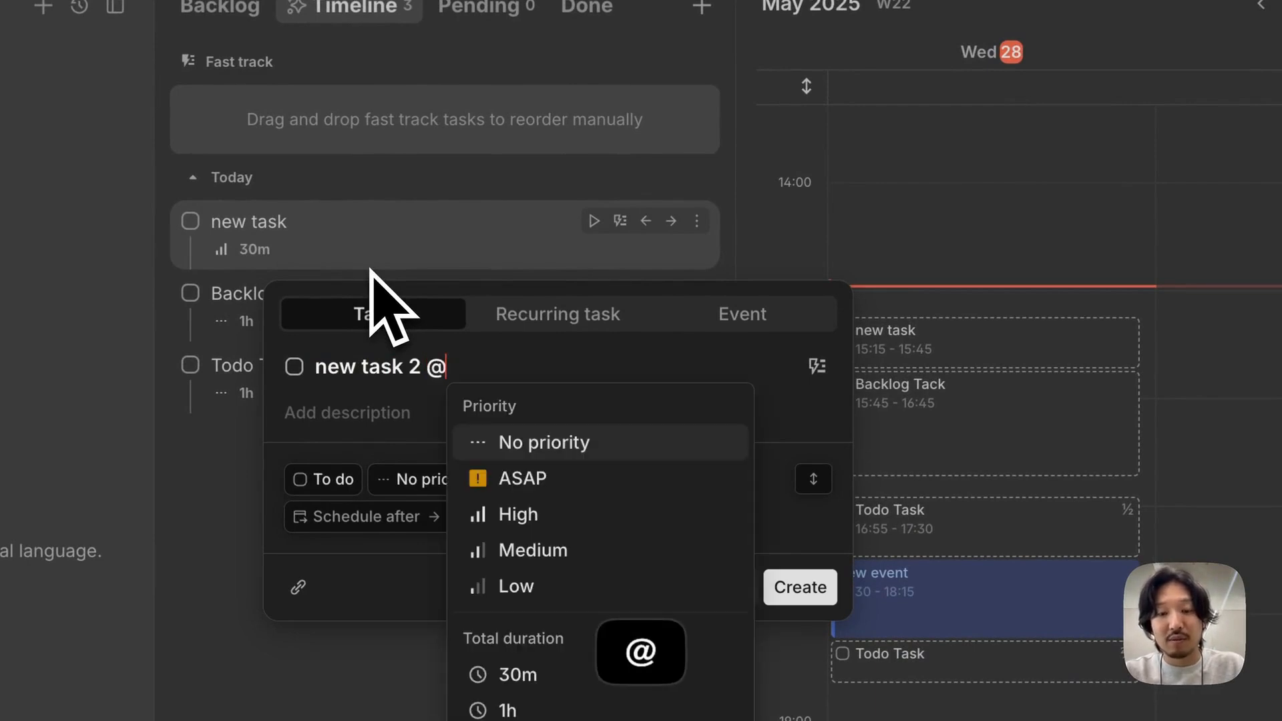
type("6/18")
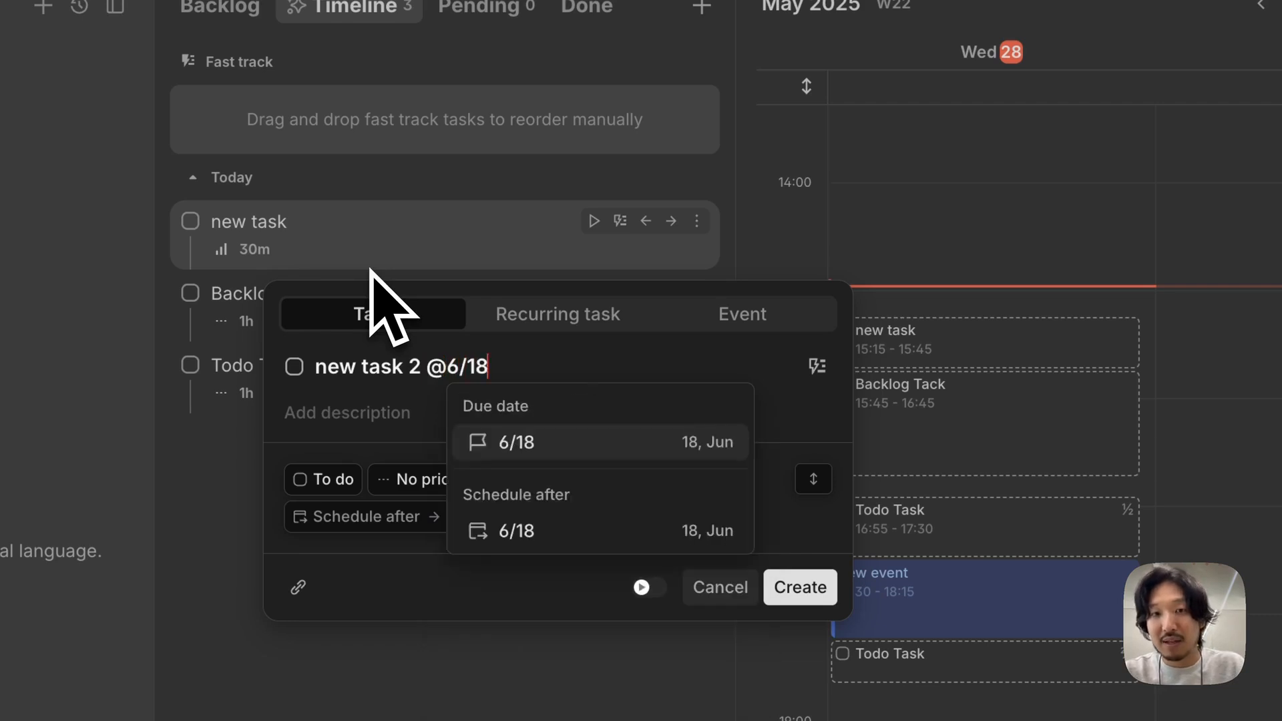
key("Return")
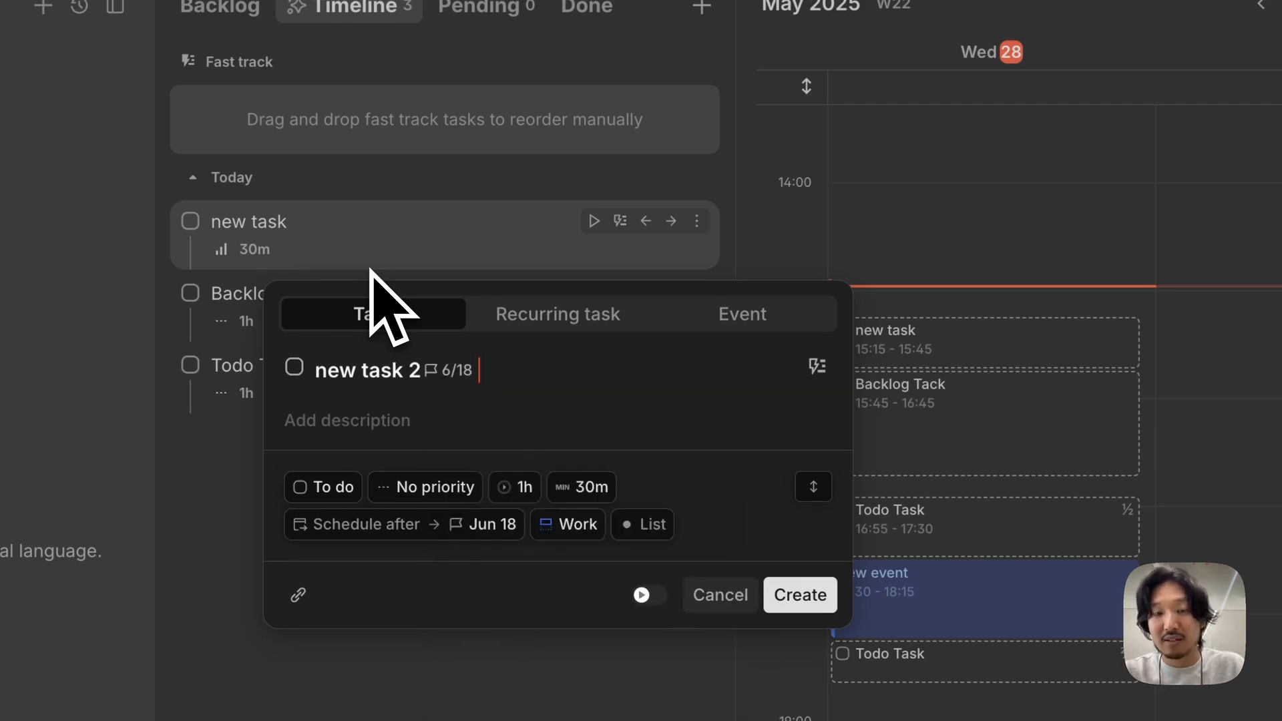
Step: Set the task's total duration to 45m and its priority to Medium with inline @ tags, and create the task
type("@45")
key("Return")
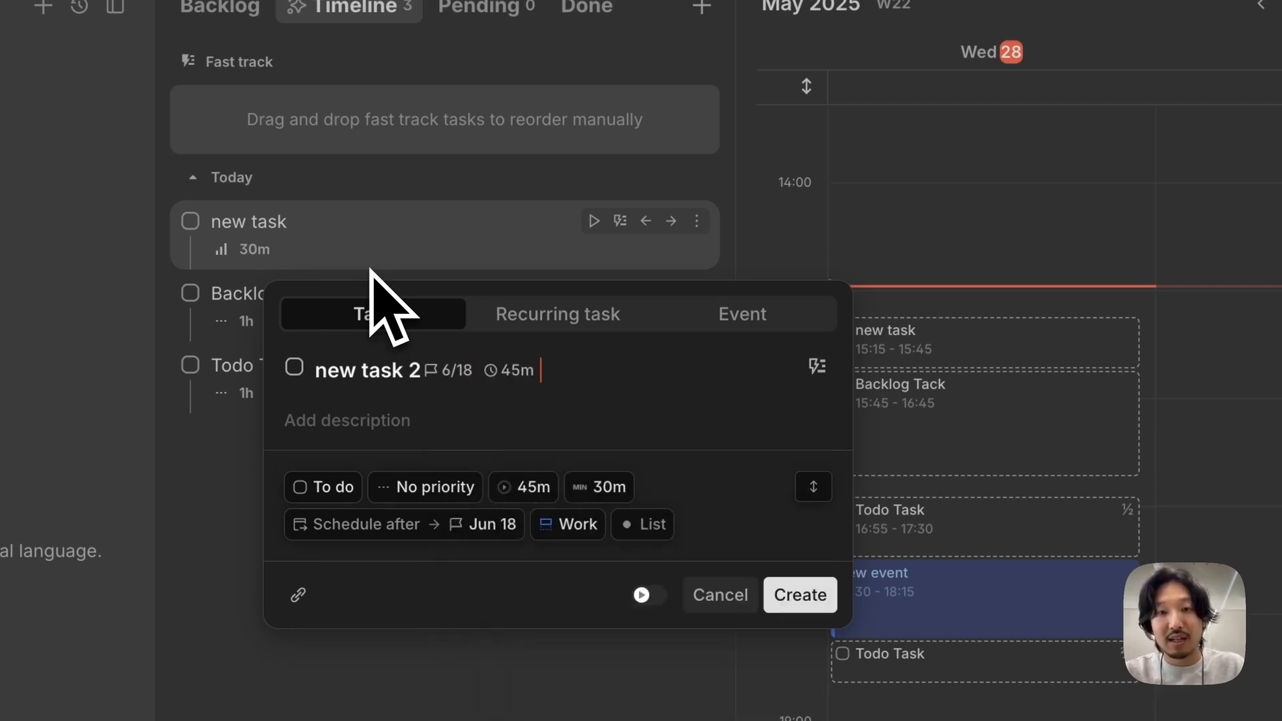
type("2")
key("BackSpace")
type("@")
key("Down")
key("Down")
key("Down")
key("Return")
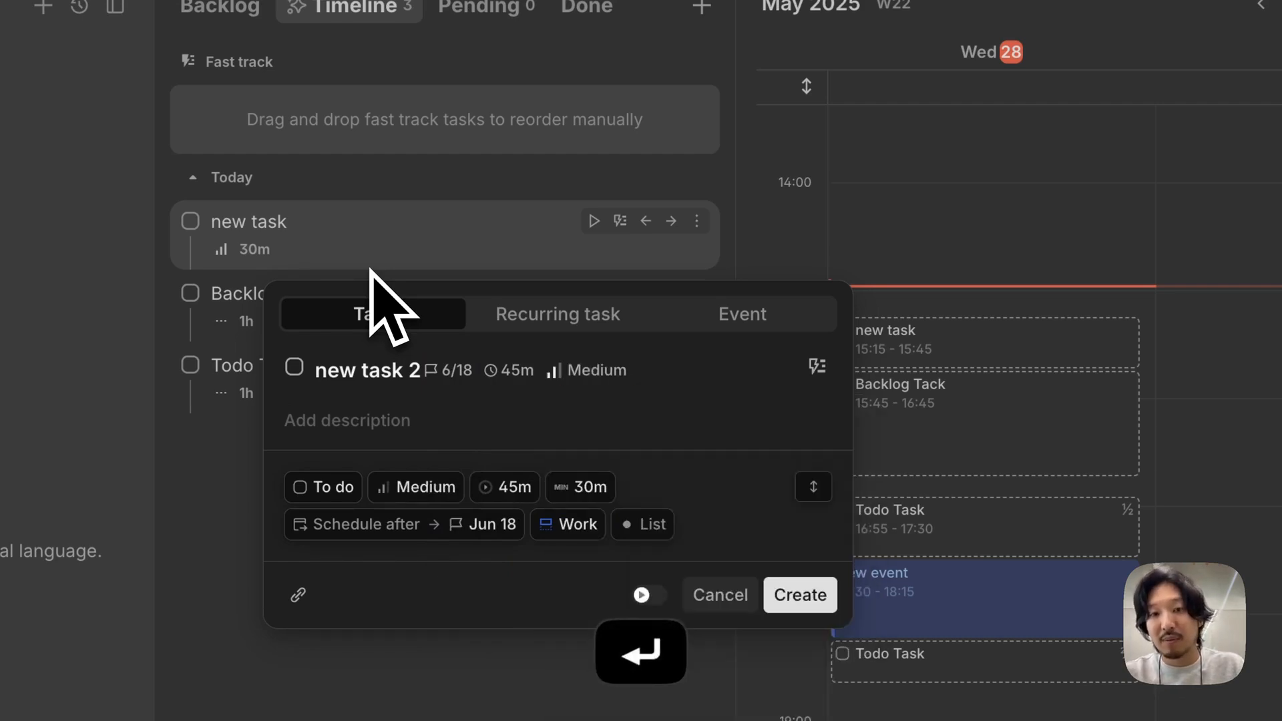
key("super+Return")
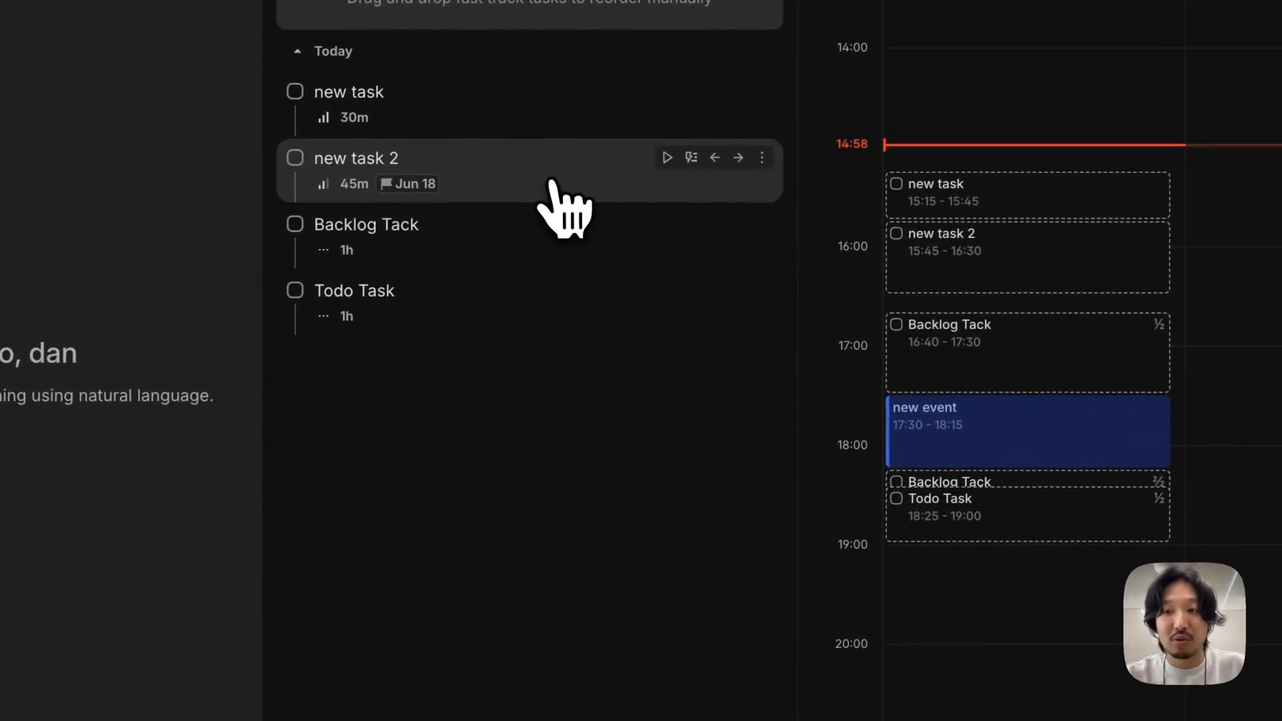
Step: Set the Schedule after date of new task 2 to Next week
left_click(762, 158)
mouse_move(694, 348)
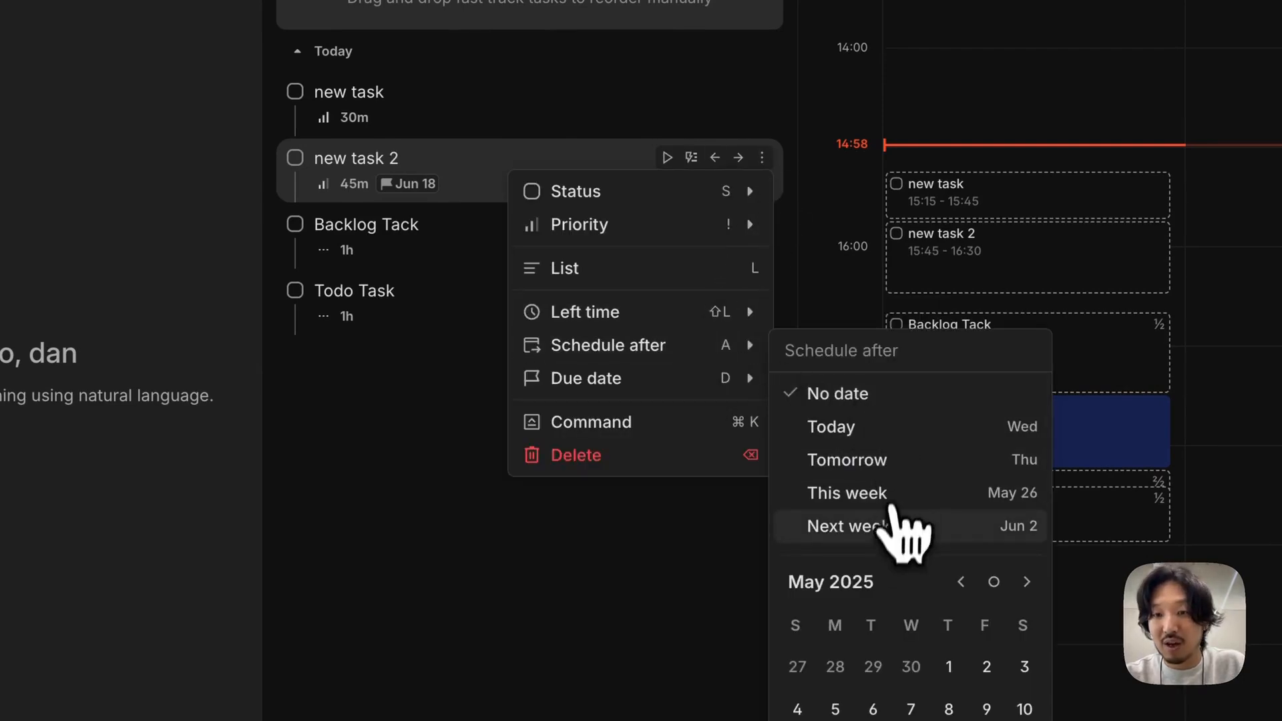
left_click(883, 529)
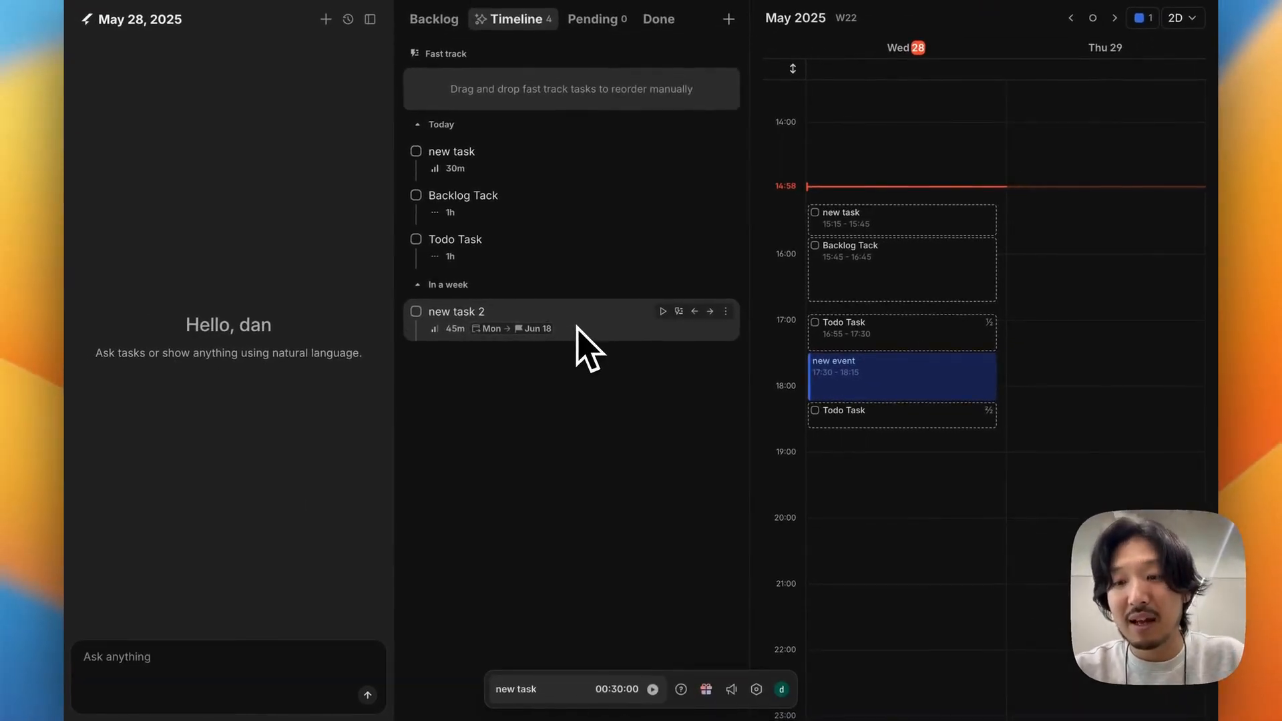
Step: Advance the calendar to Monday, June 2 and examine where new task 2 is scheduled
key("Right")
key("Right")
key("Right")
key("Right")
key("Right")
left_click_drag(577, 328, 892, 250)
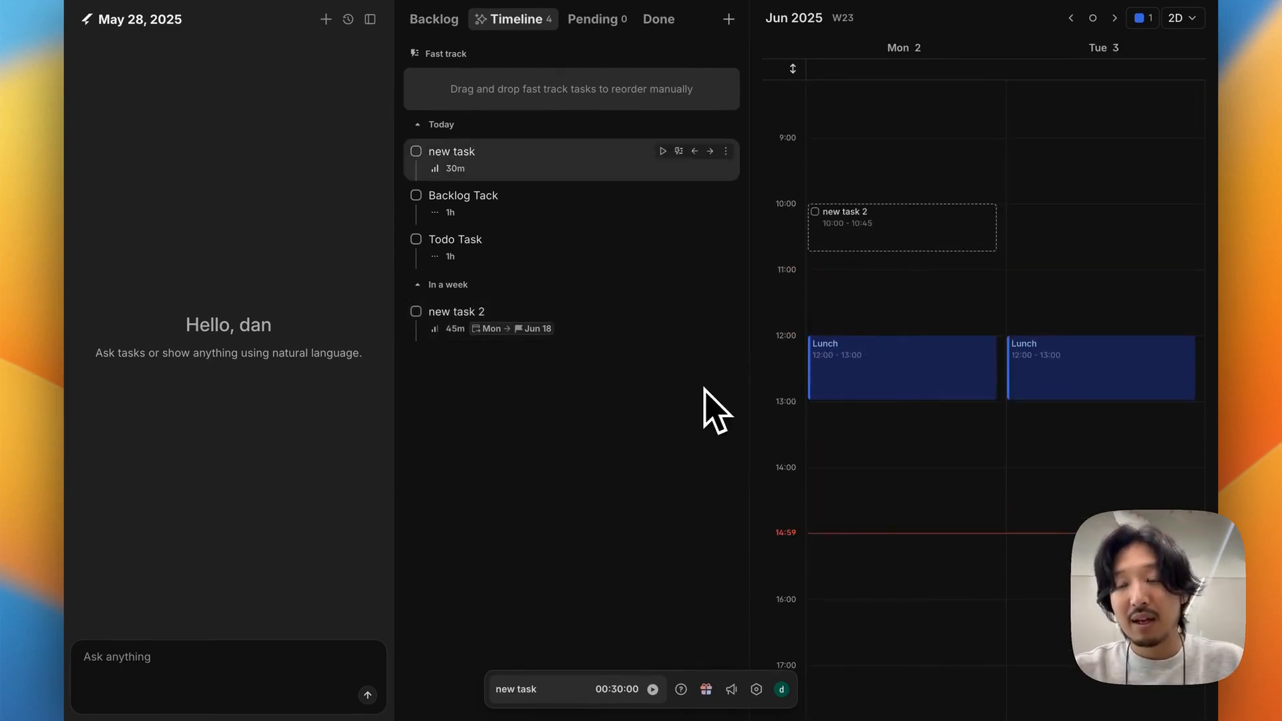
Step: Toggle the AI chat, task and calendar panels off and restore all three
key("shift+a")
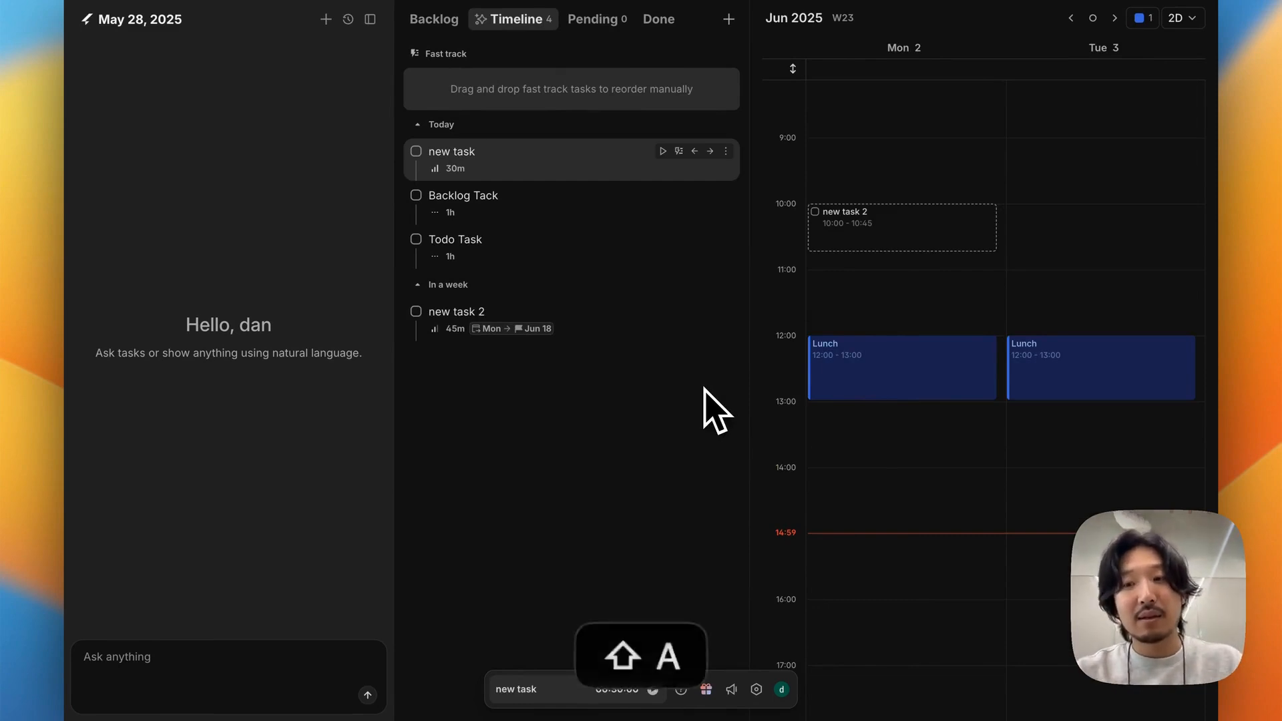
key("shift+s")
key("shift+d")
key("shift+d")
key("shift+s")
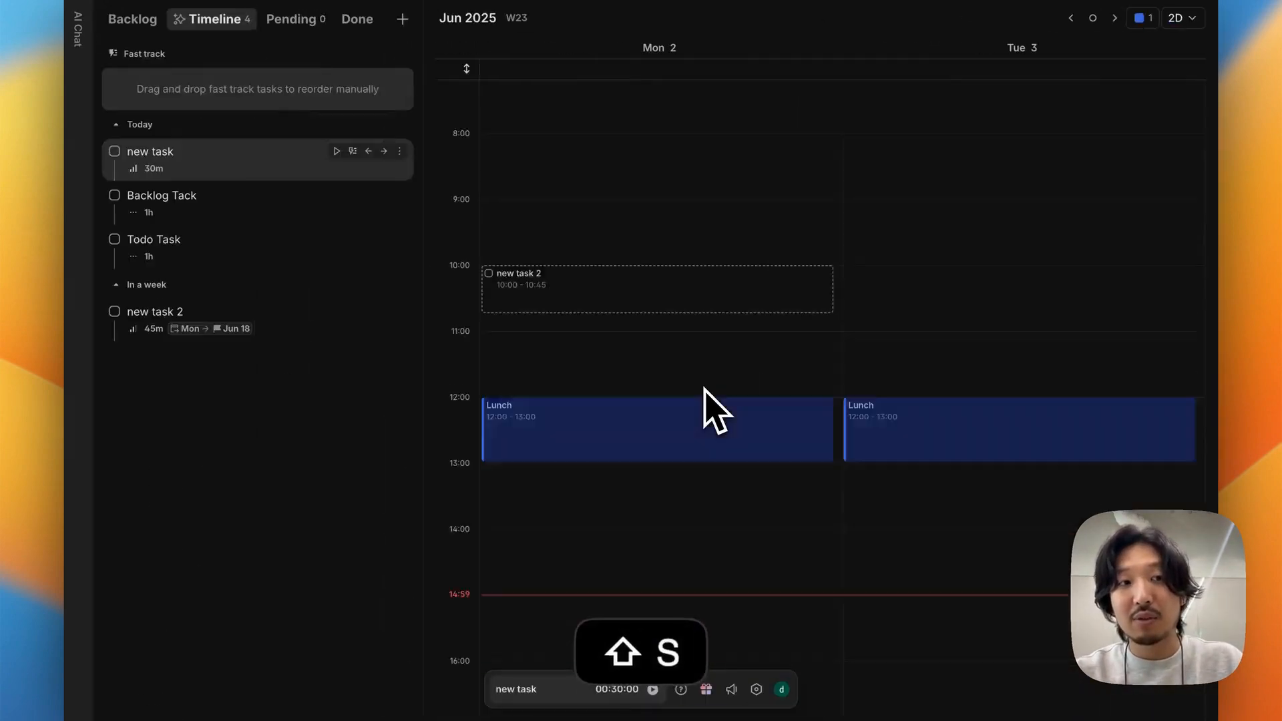
key("shift+a")
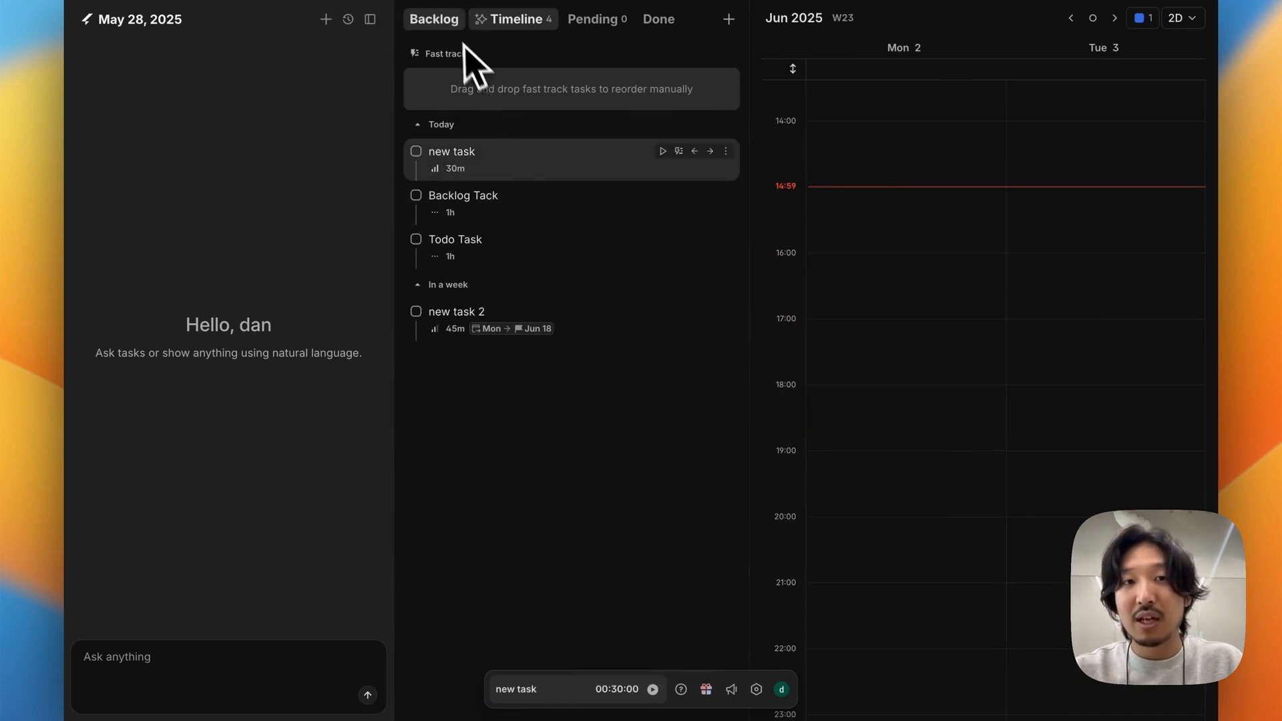
Step: Cycle through the Pending, Done and Backlog task views and return to the Timeline
key("Tab")
key("Tab")
key("Tab")
key("Tab")
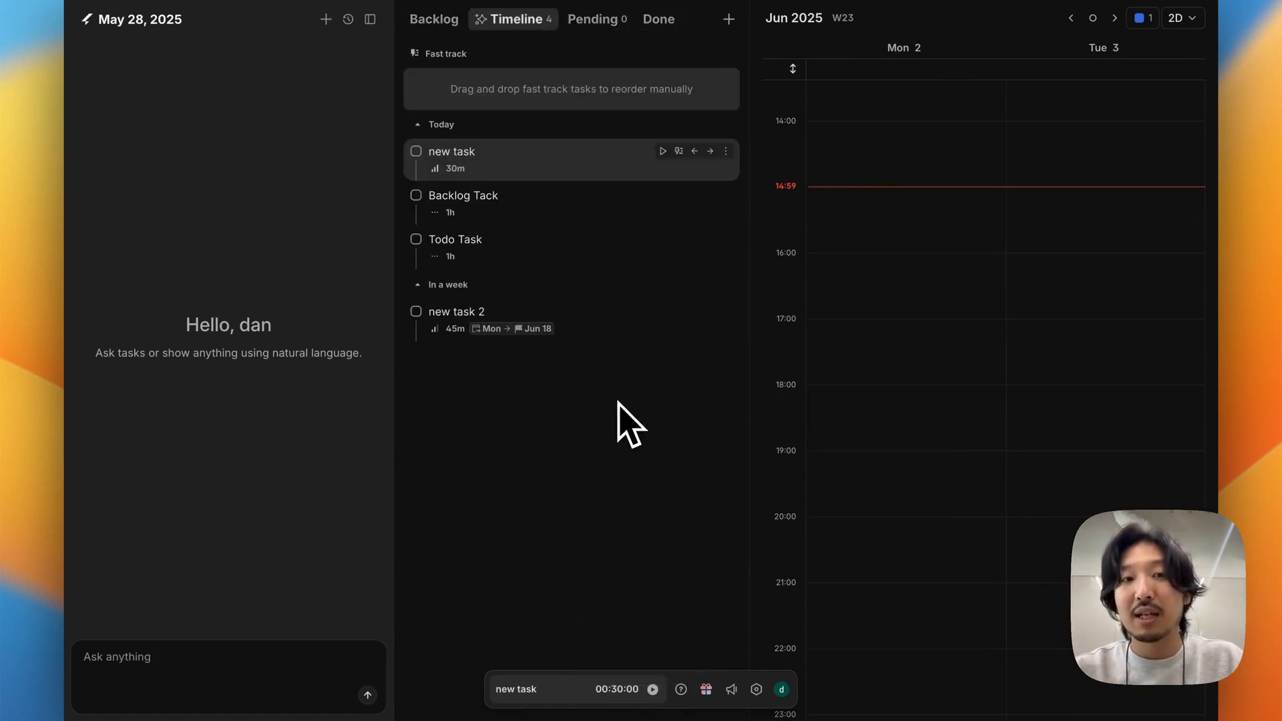
Step: Open the creation form for another new task
key("n")
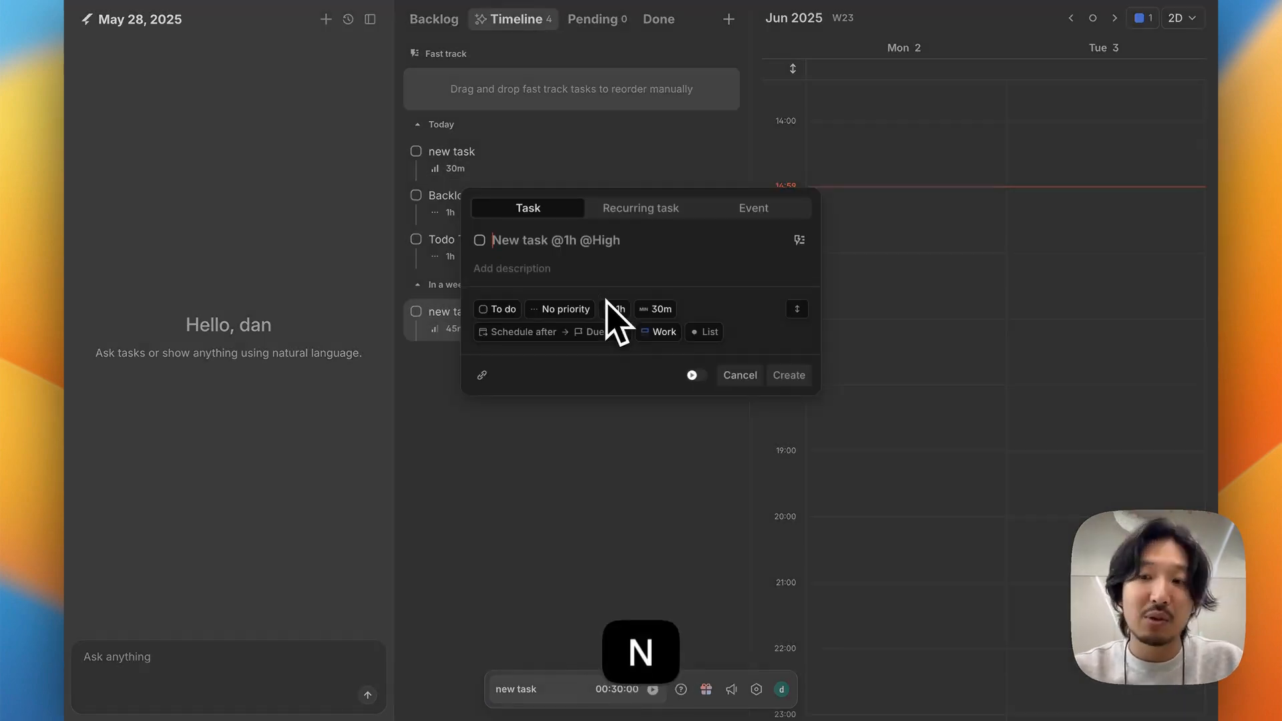